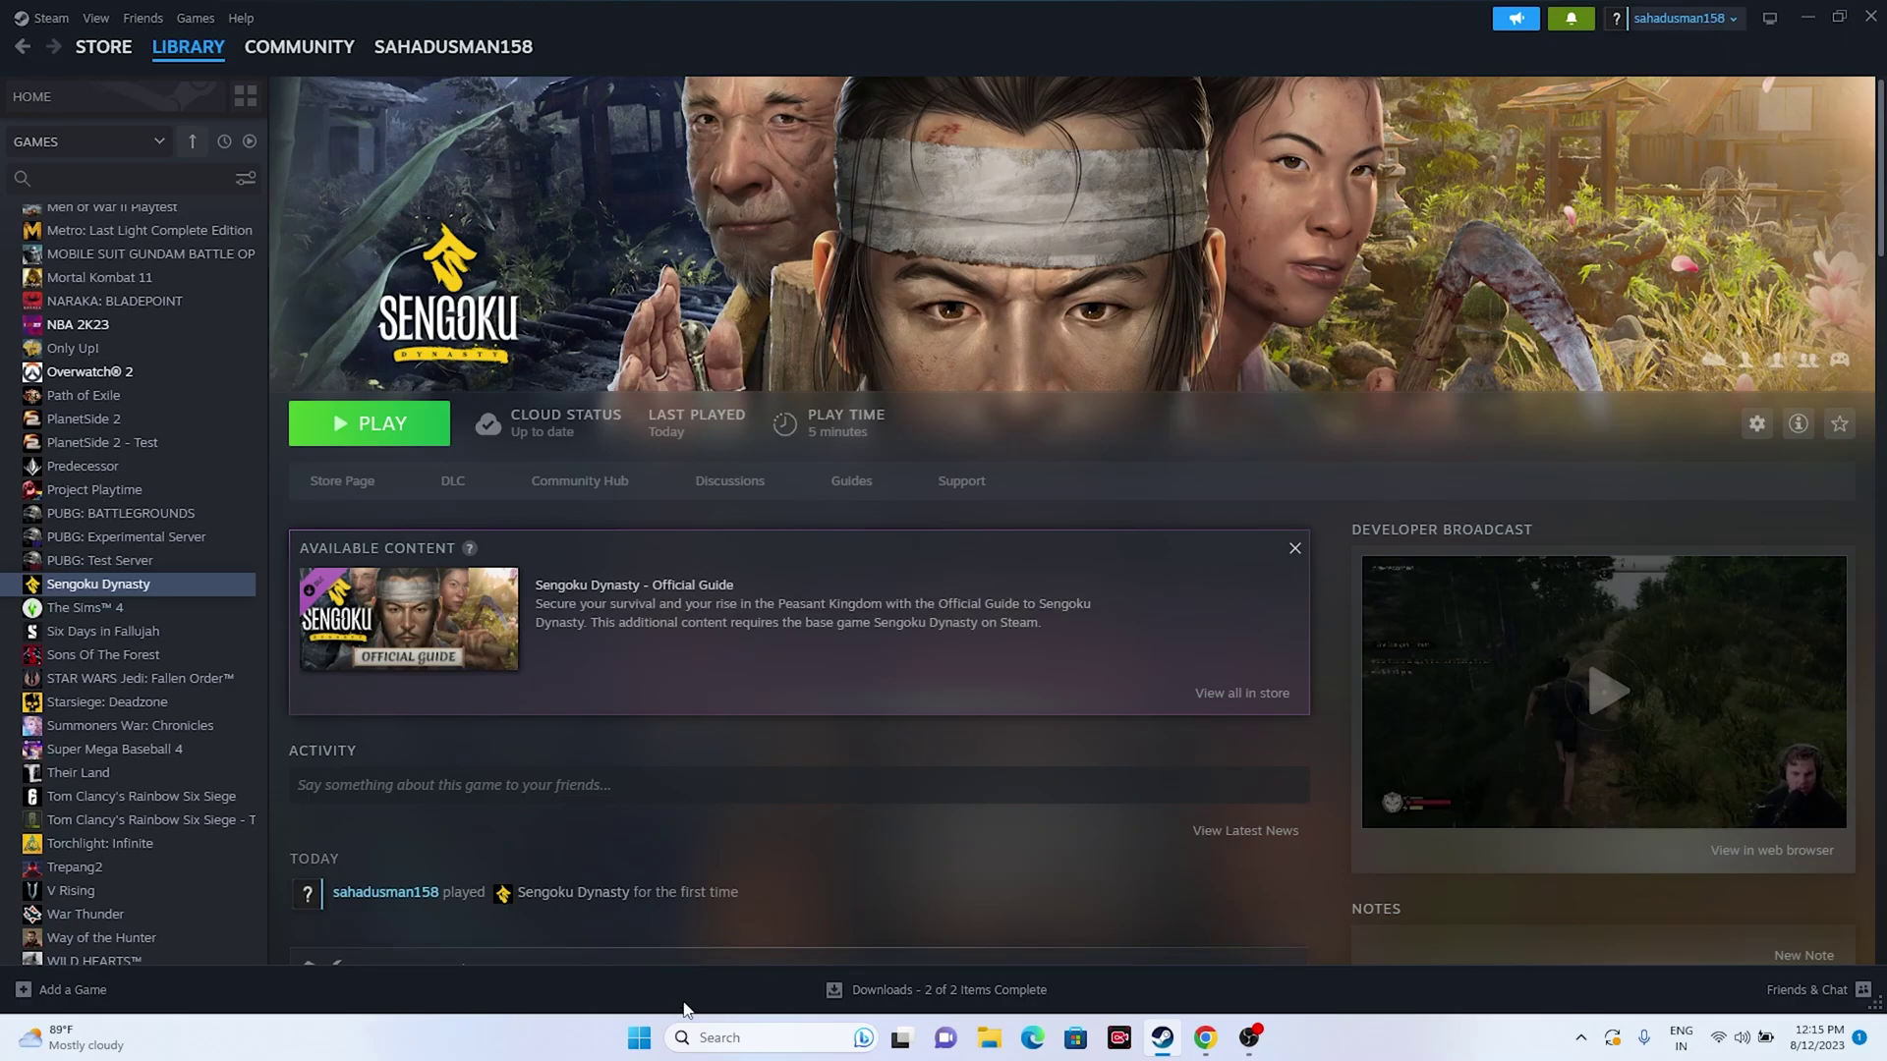
# - Open the Start menu's power options, then dismiss them without choosing anything
pyautogui.click(639, 1040)
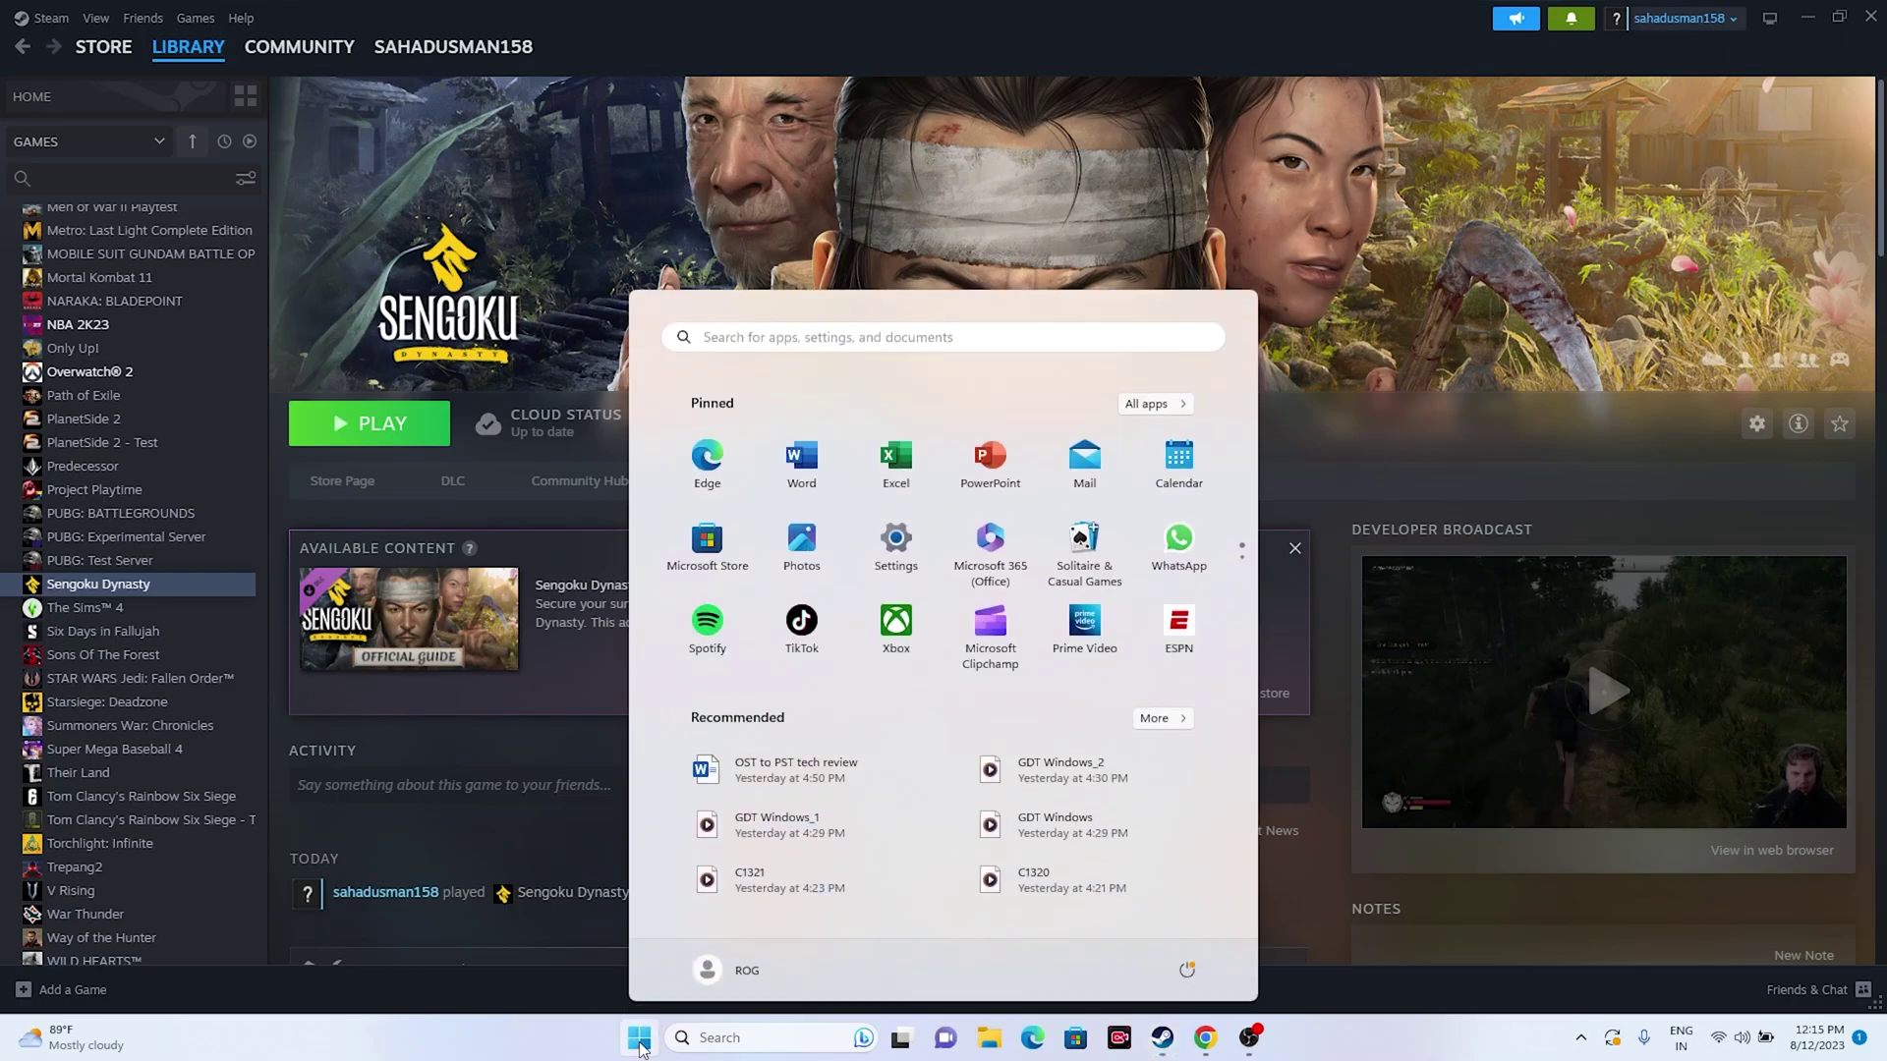
pyautogui.click(1187, 970)
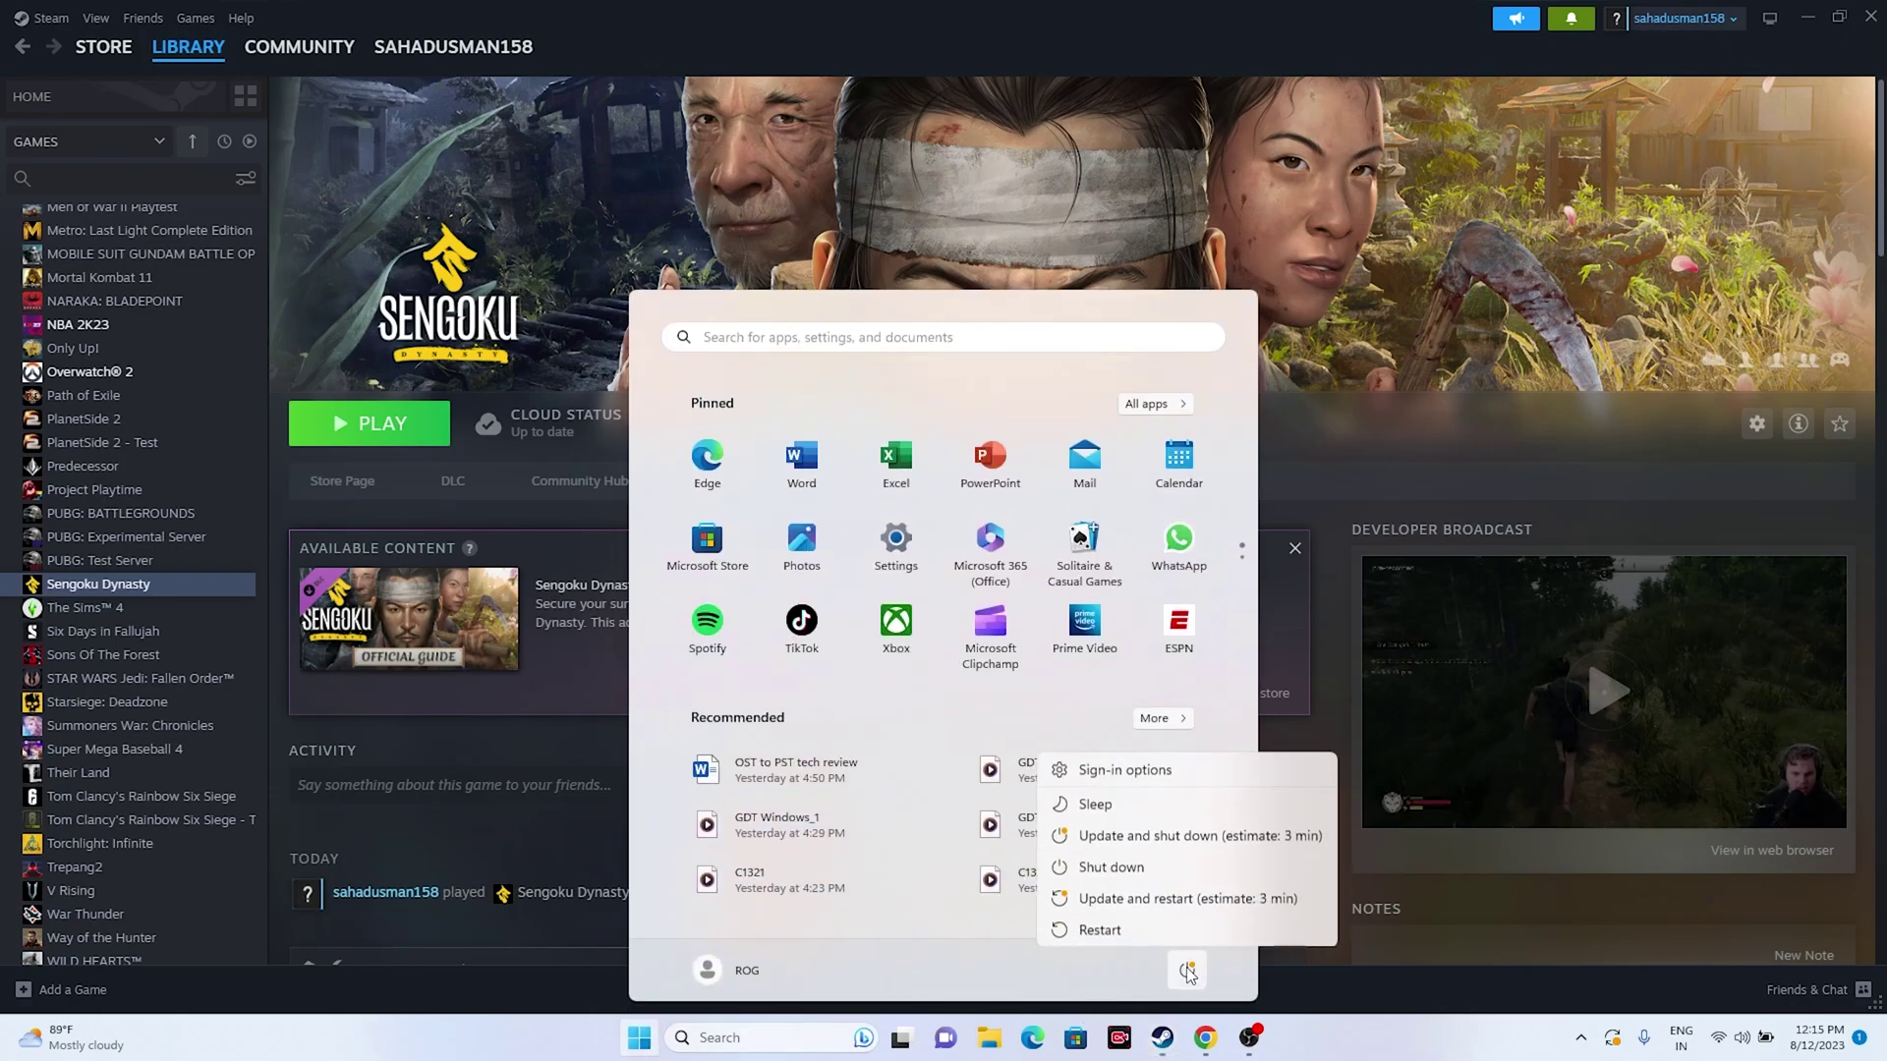
pyautogui.click(1099, 927)
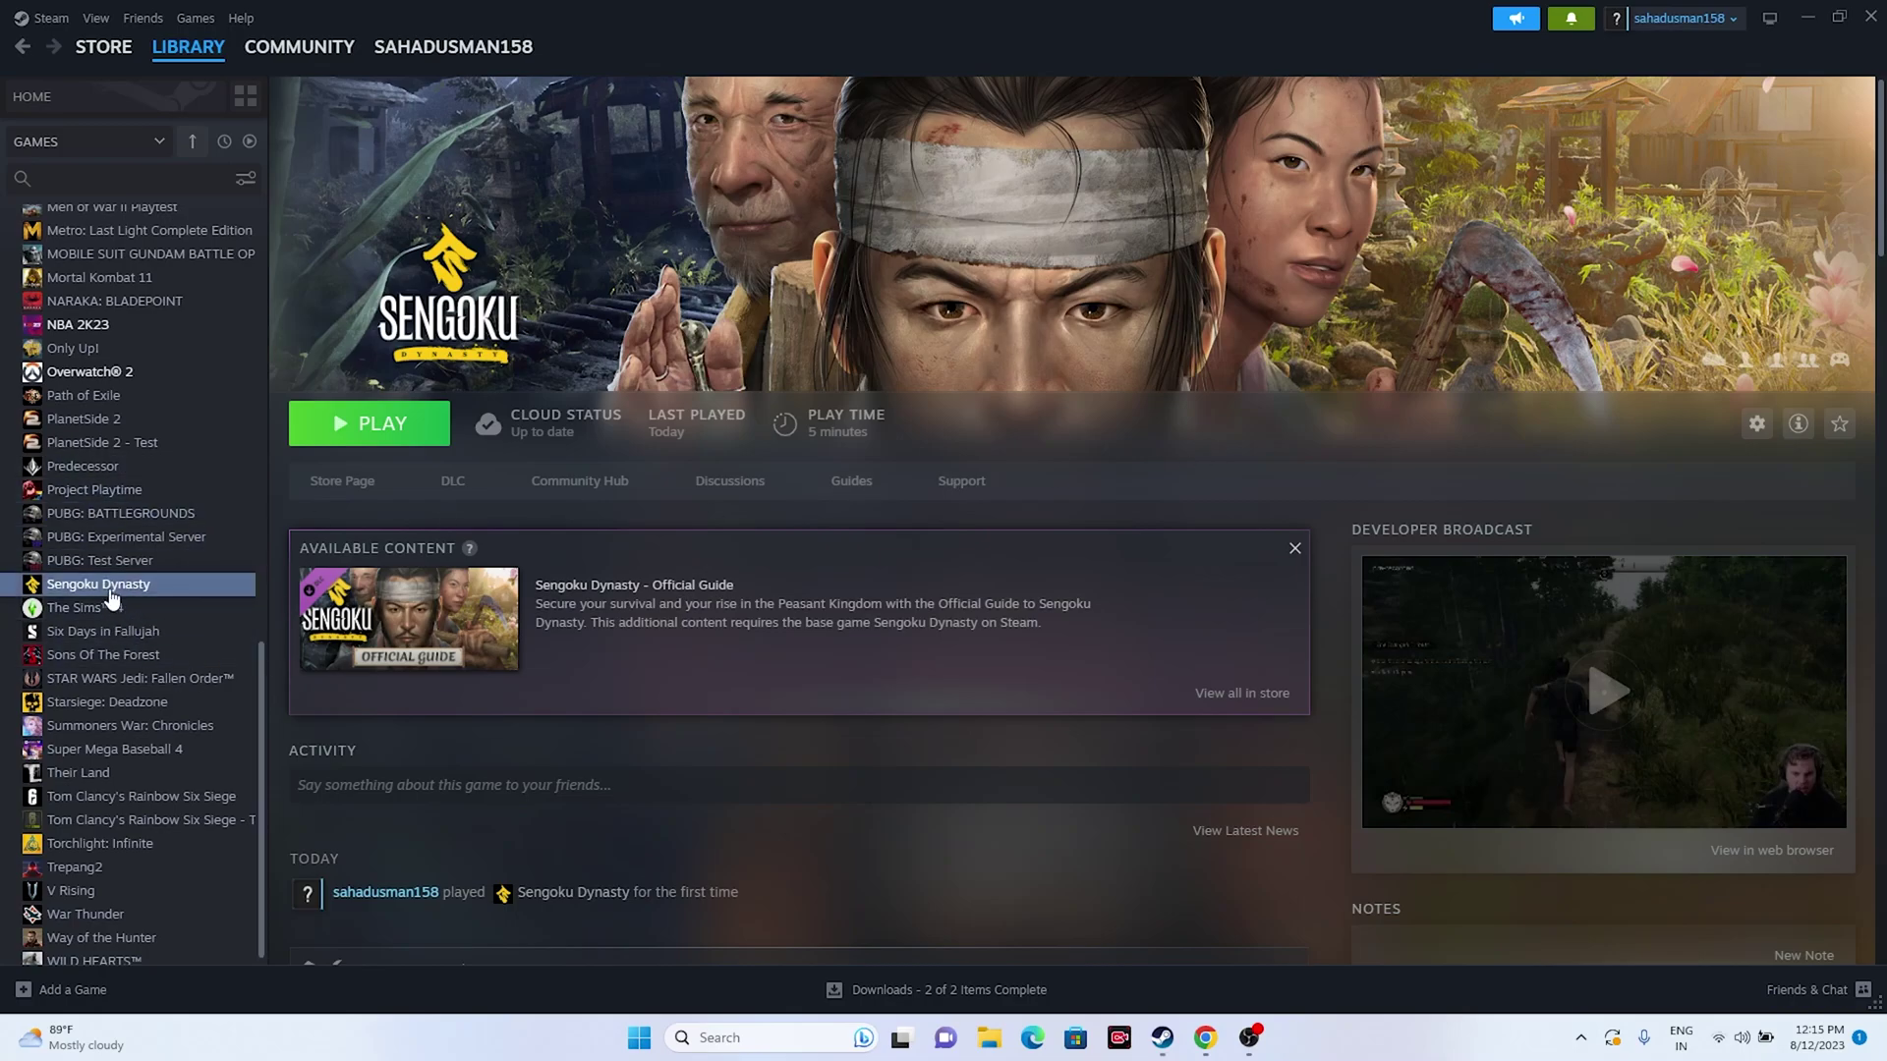
# - Verify integrity of Sengoku Dynasty's game files from its Installed Files properties, then close them
pyautogui.rightClick(138, 589)
pyautogui.click(192, 737)
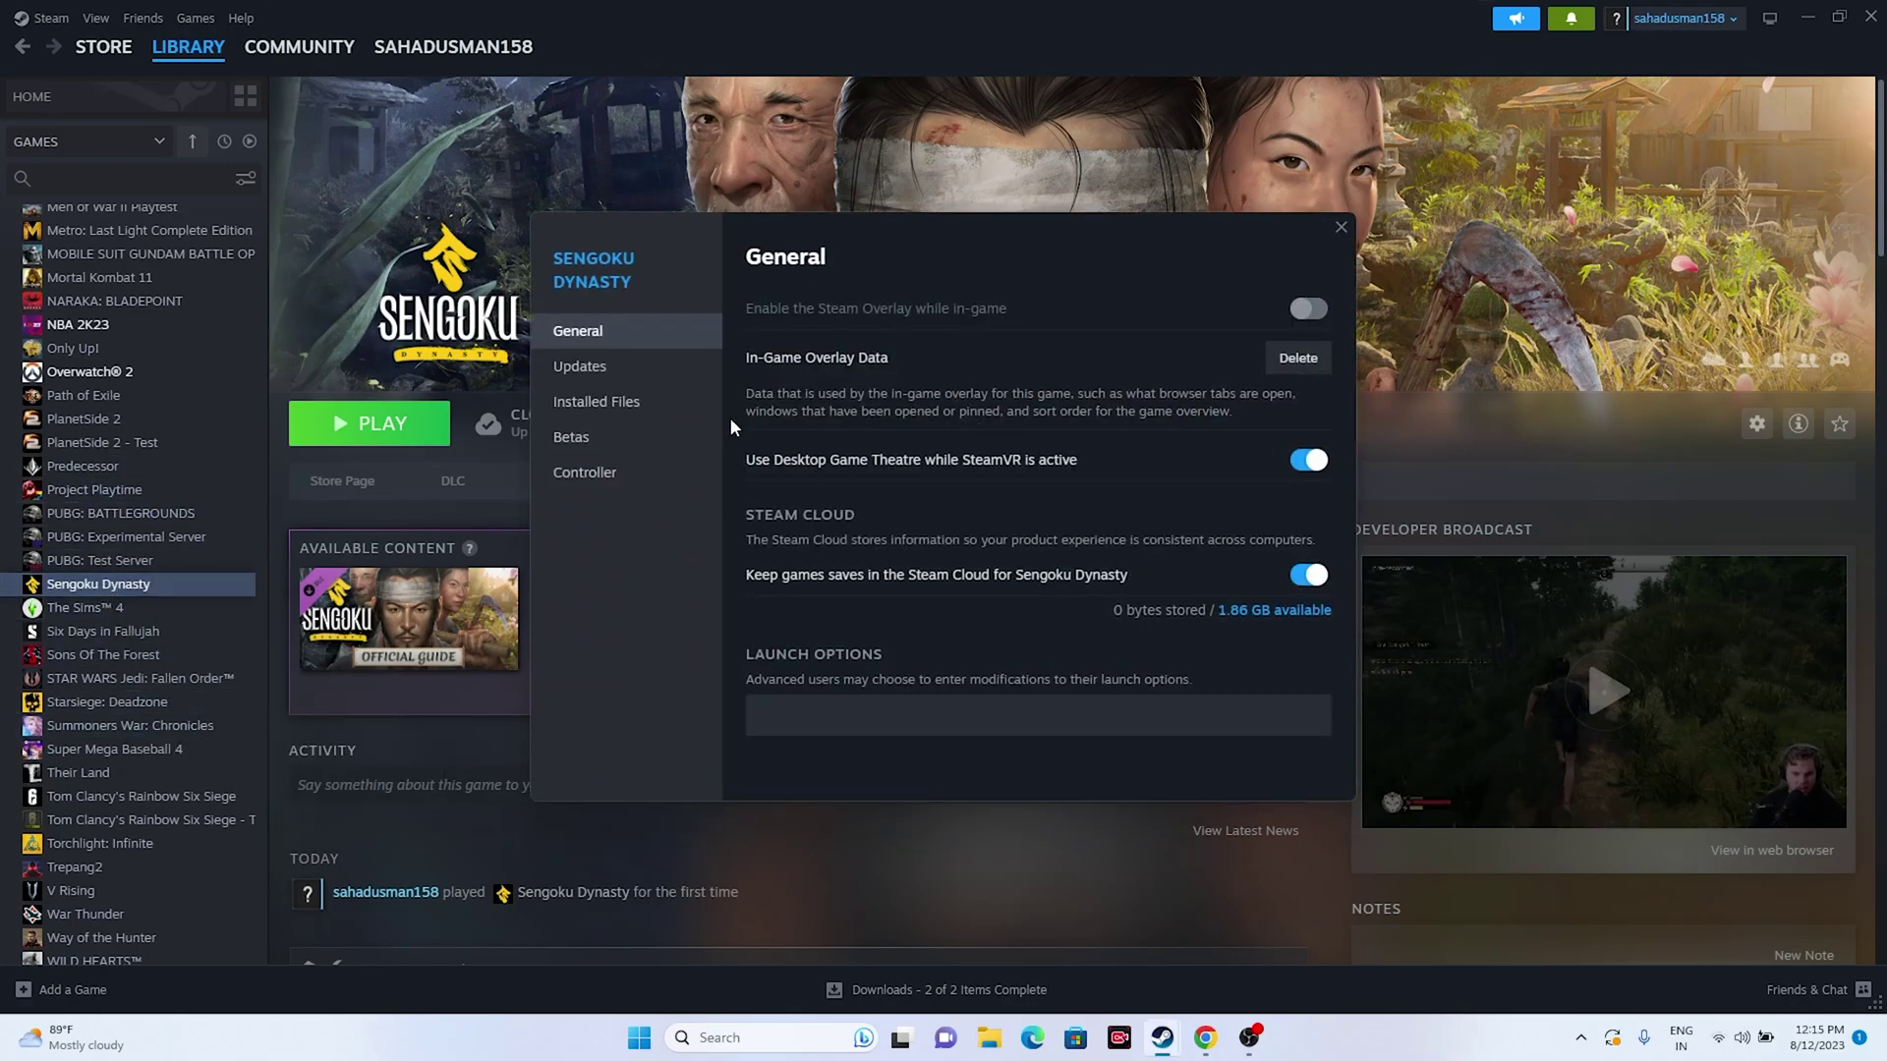
pyautogui.click(607, 405)
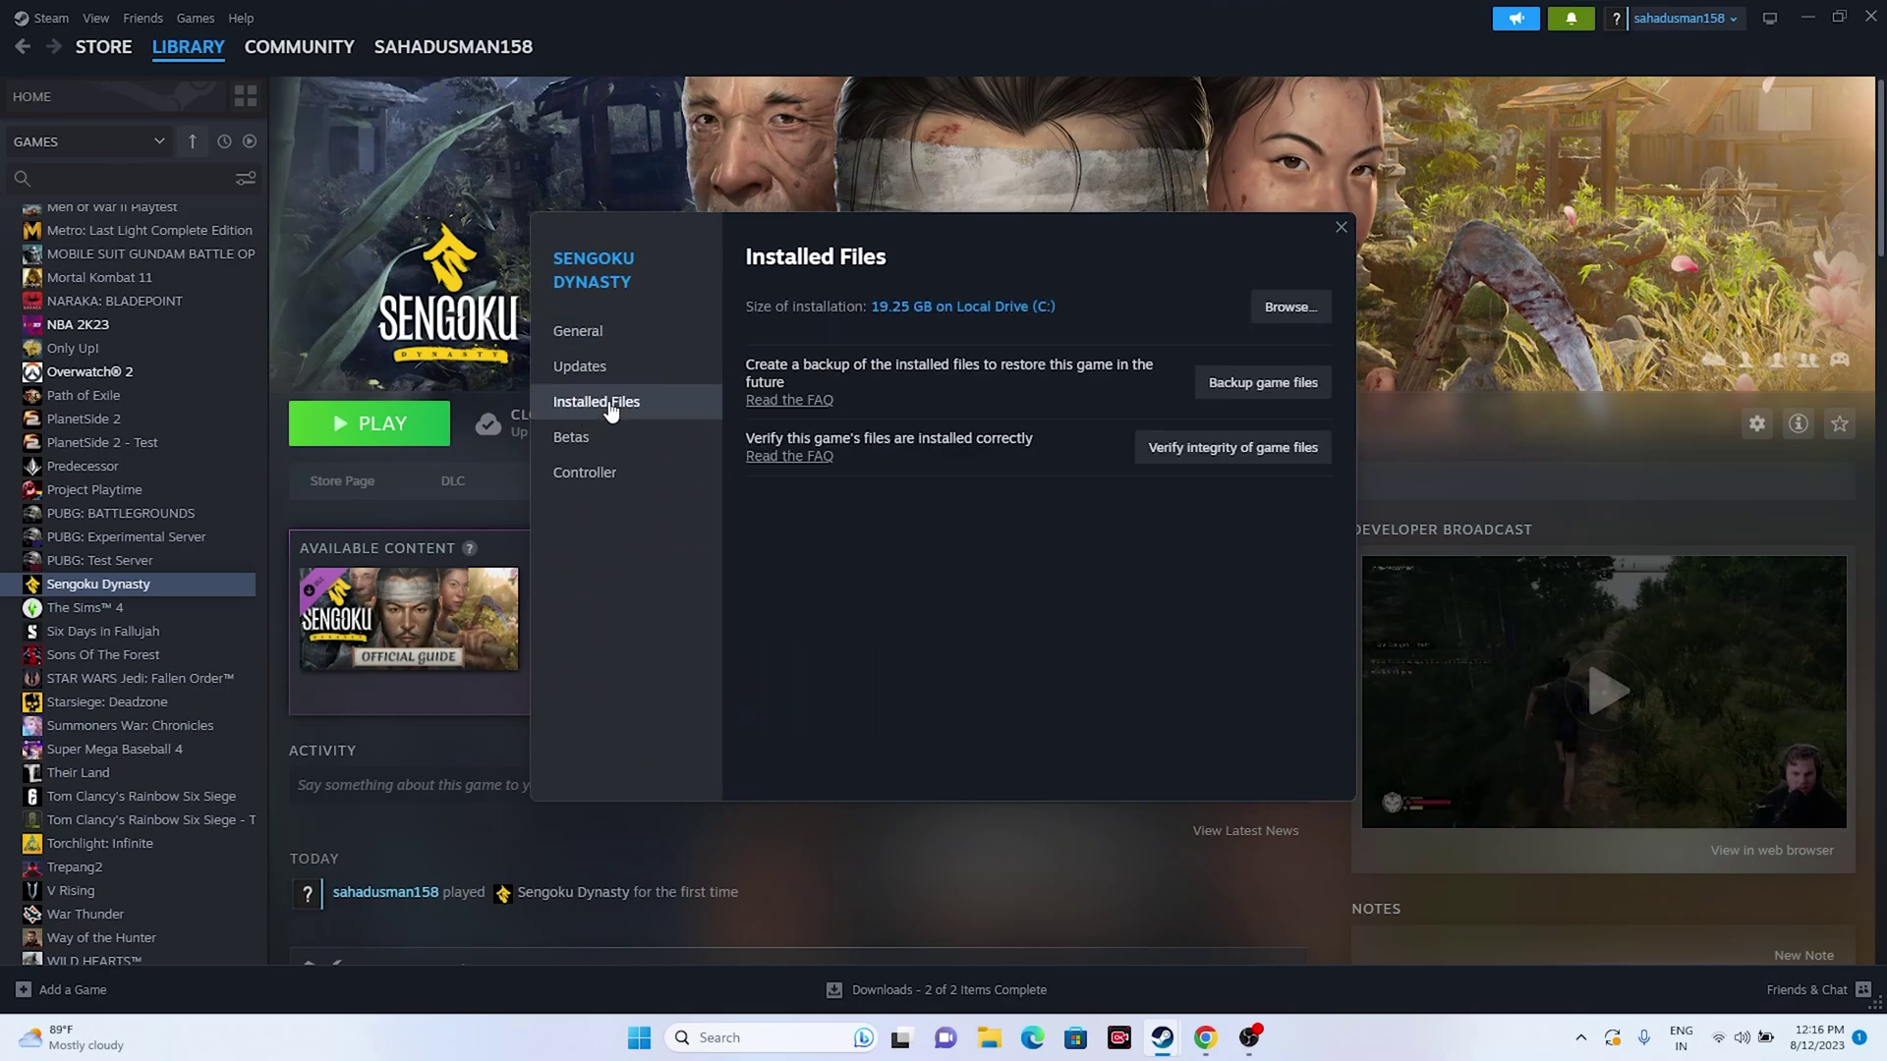
pyautogui.click(1246, 450)
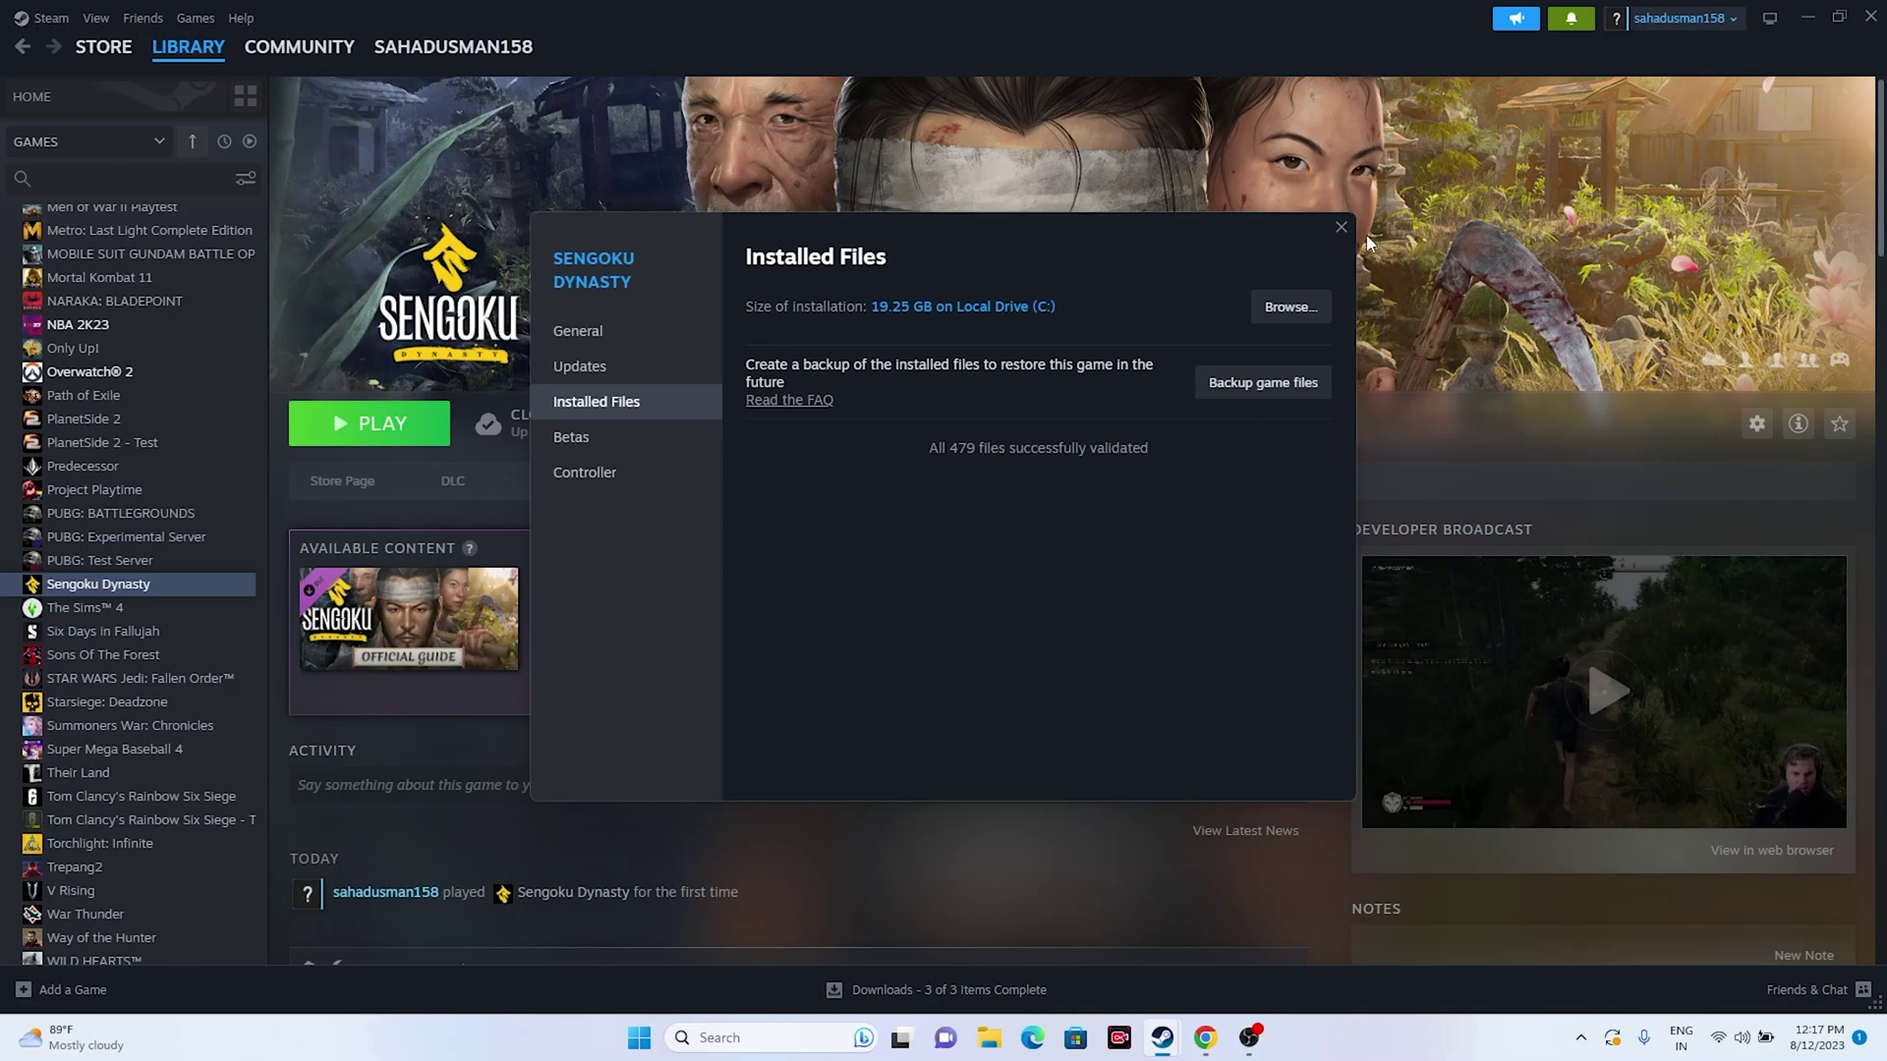
pyautogui.click(1340, 227)
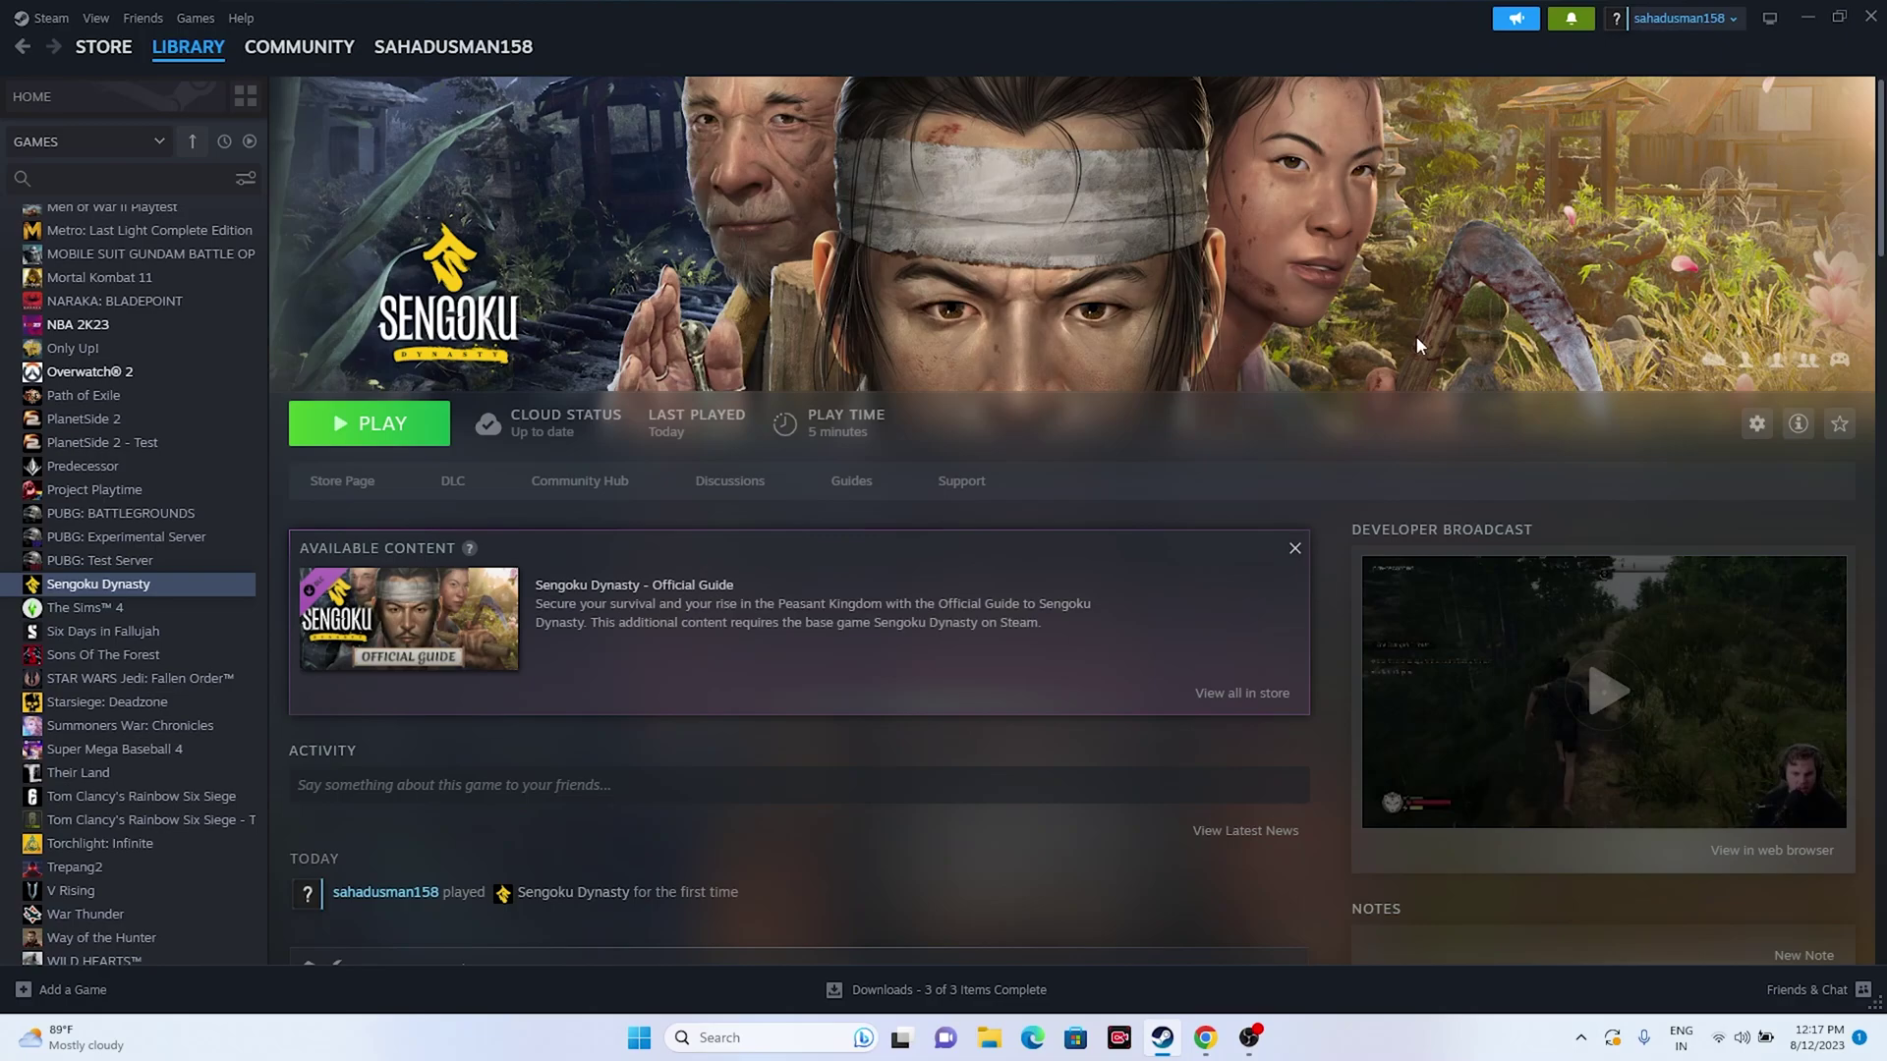
# - Browse to Sengoku Dynasty's install folder from Steam and maximize the Explorer window
pyautogui.rightClick(103, 587)
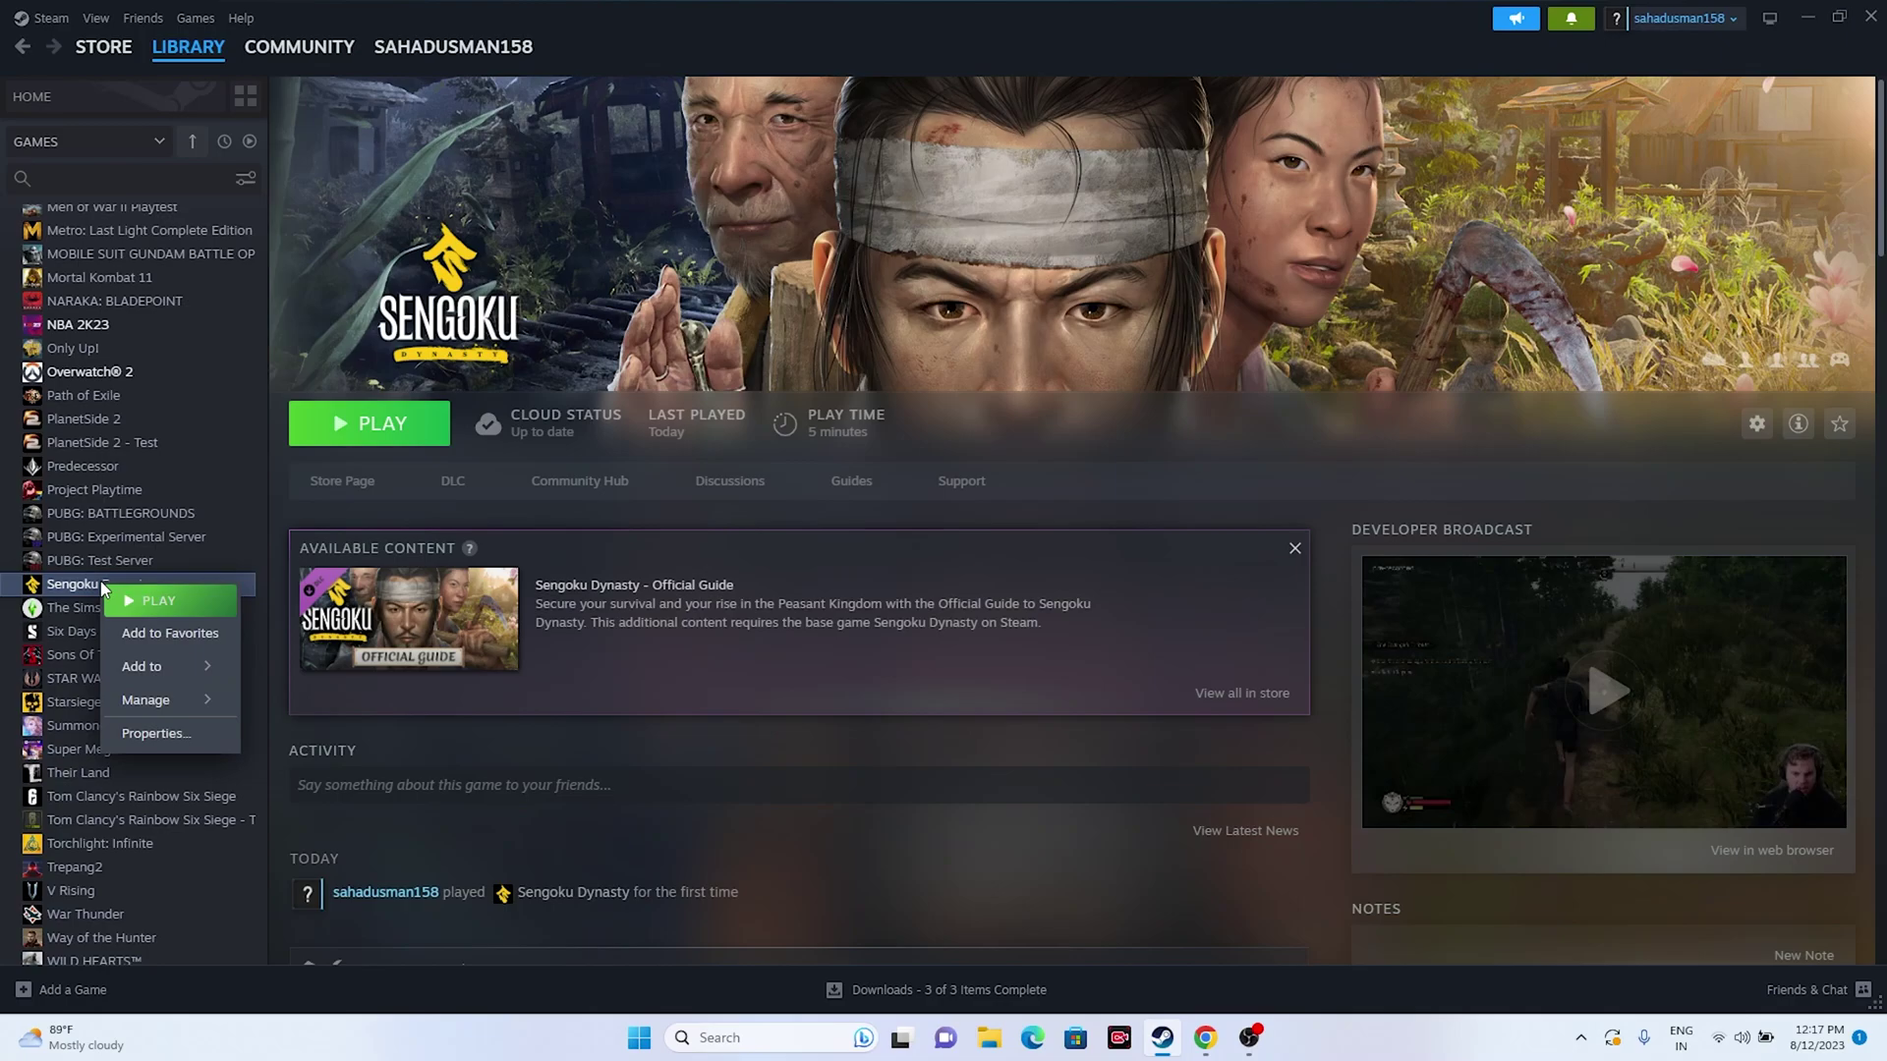
pyautogui.click(138, 732)
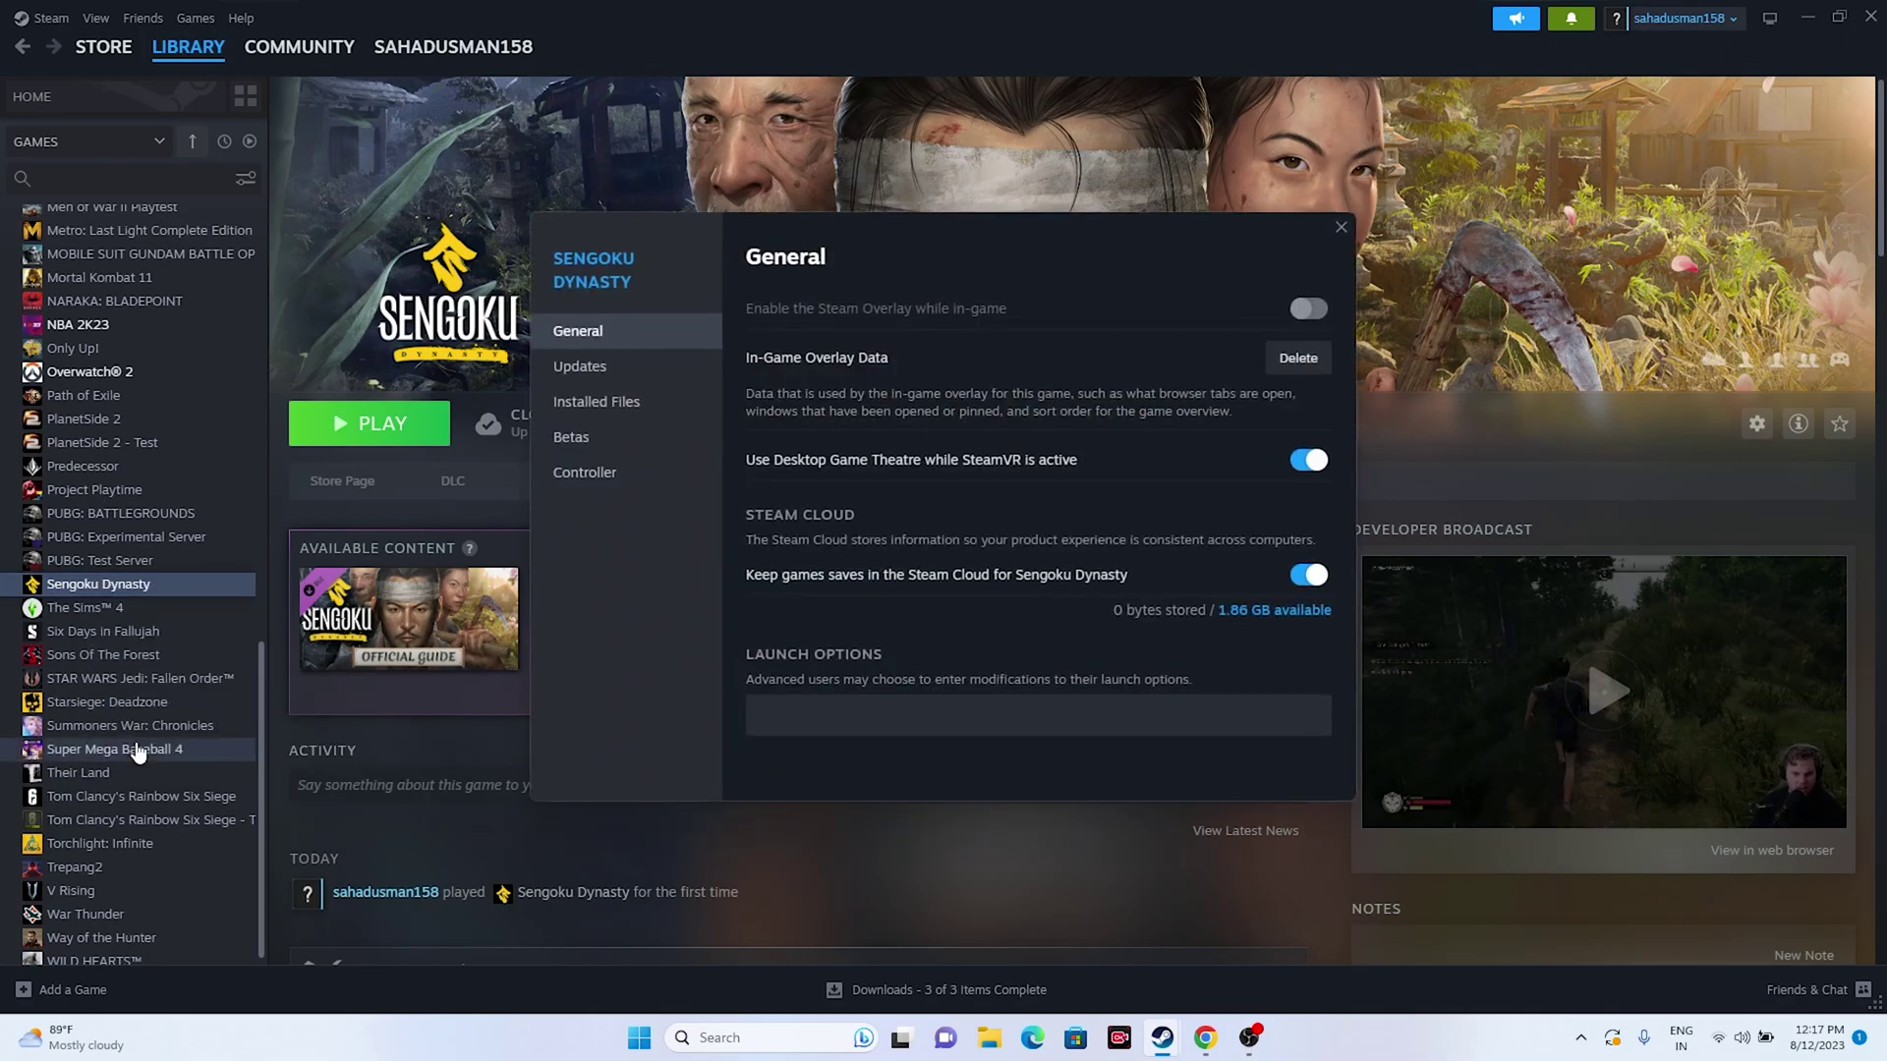
pyautogui.click(609, 407)
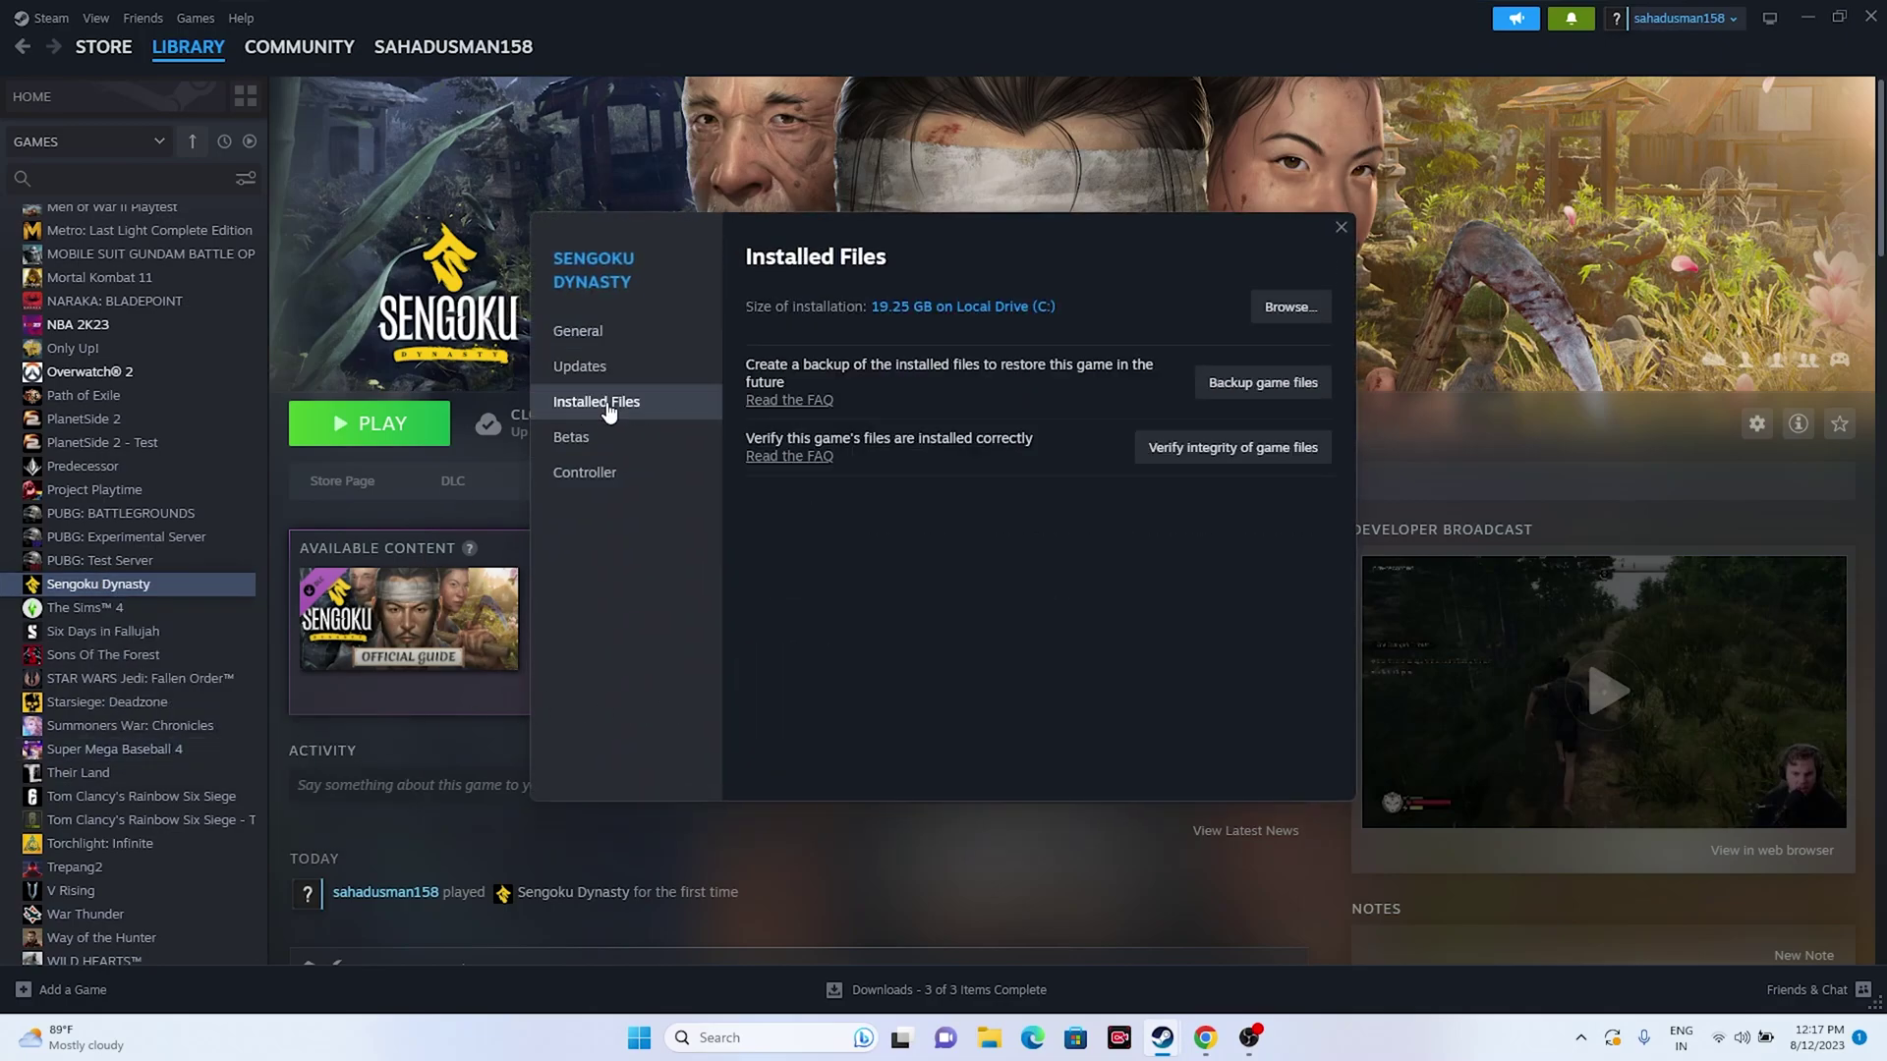
pyautogui.click(1268, 308)
pyautogui.click(1809, 18)
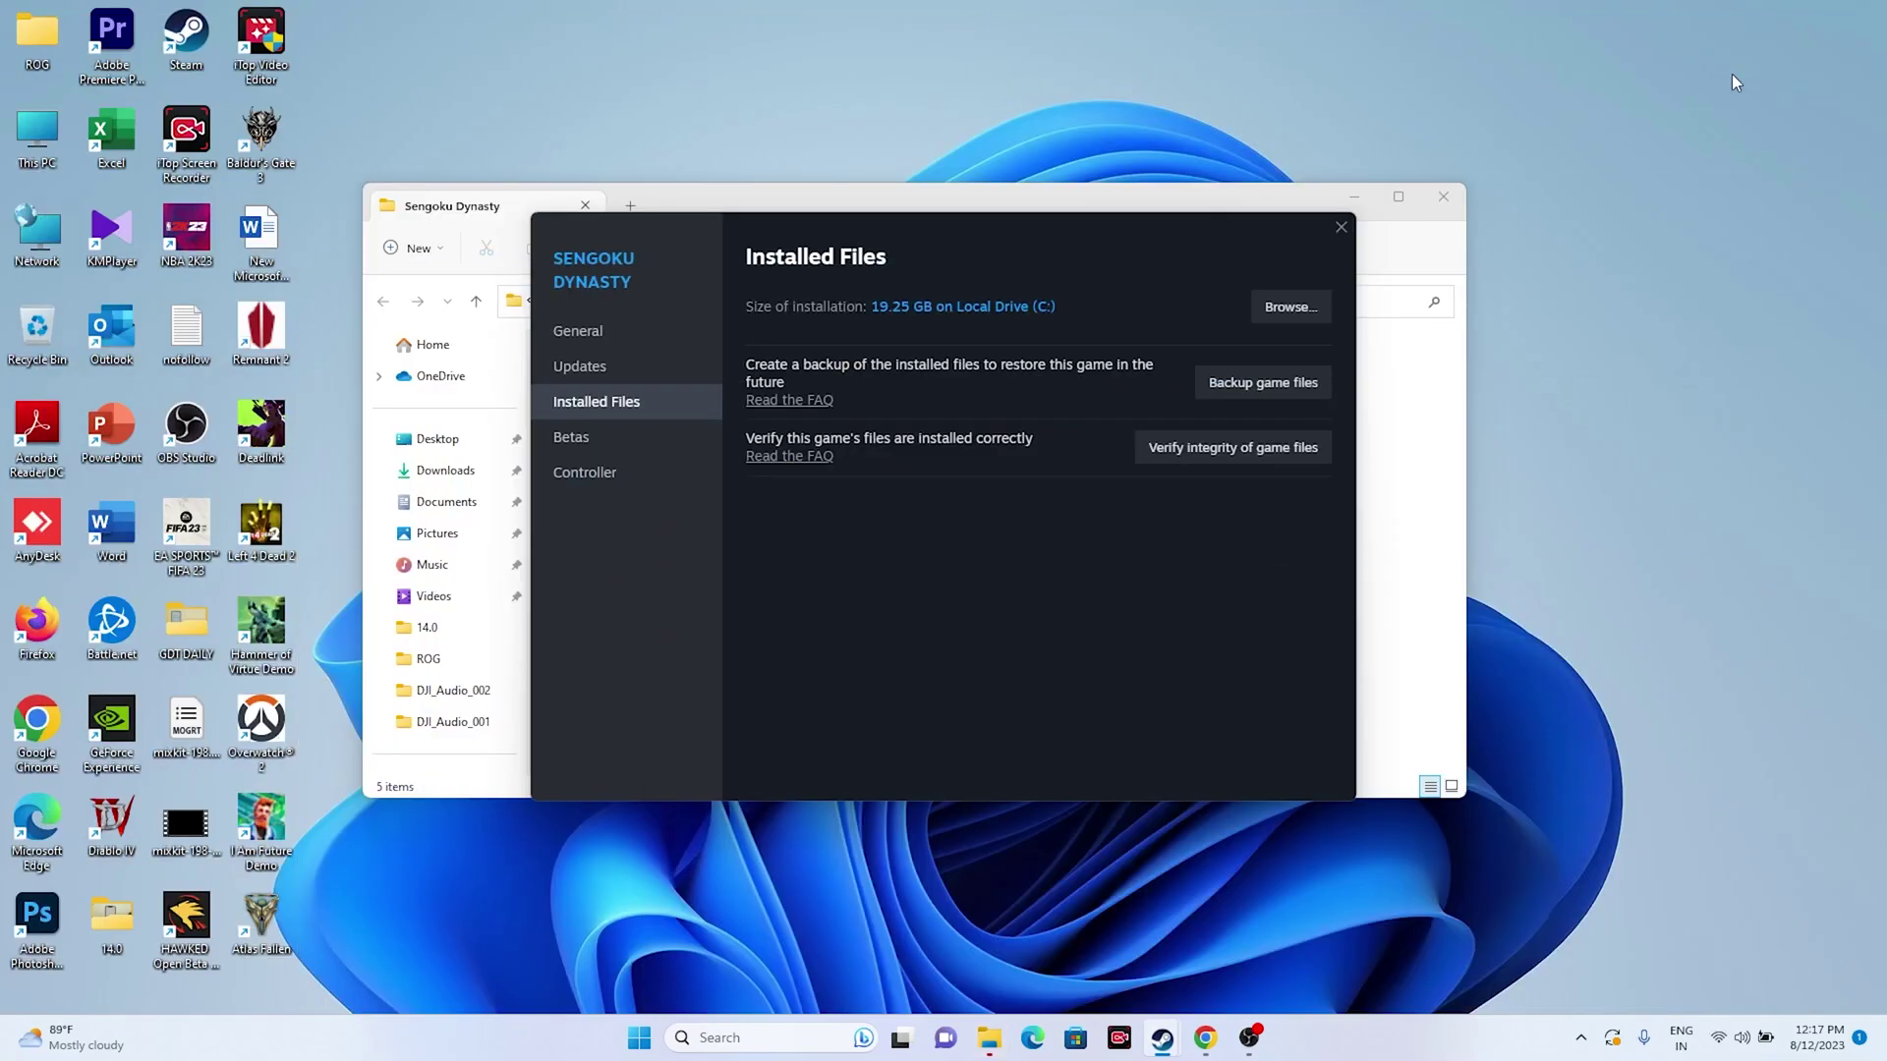
pyautogui.click(1387, 197)
pyautogui.click(1388, 196)
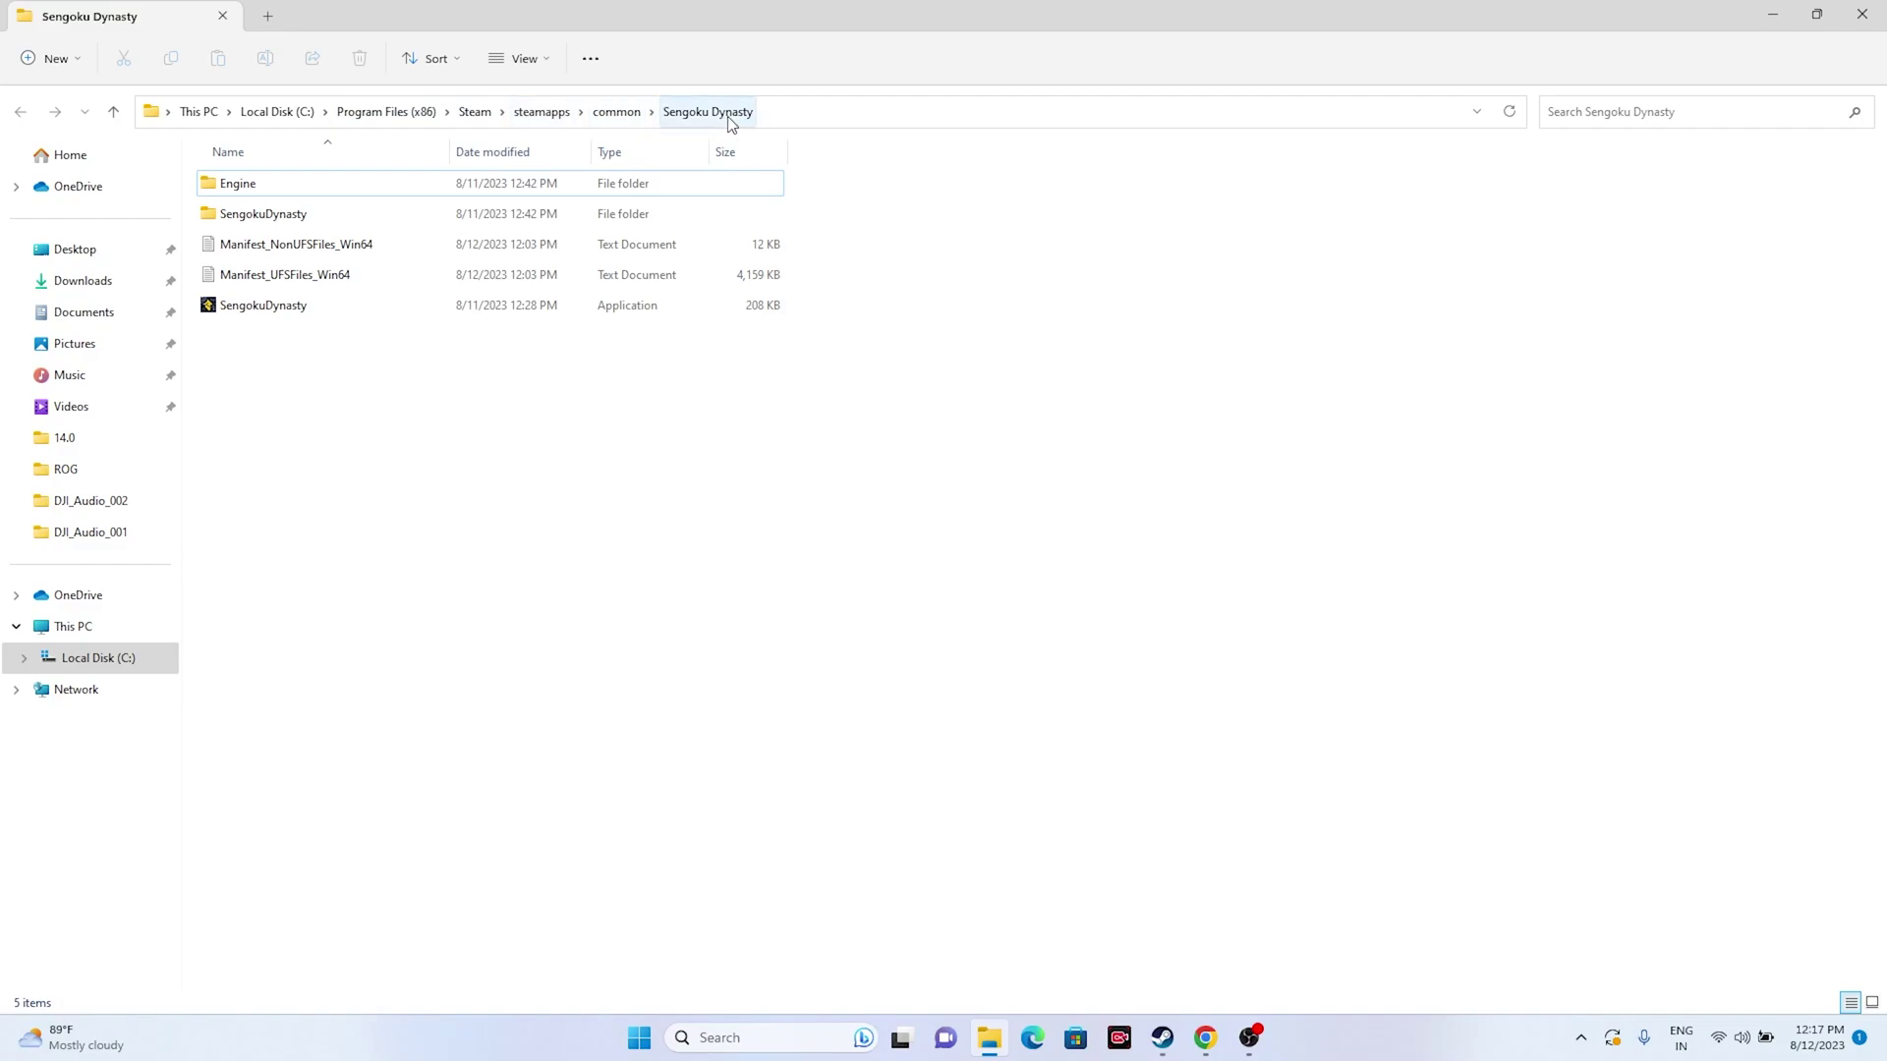
# - Select the SengokuDynasty application file in the install folder
pyautogui.click(300, 308)
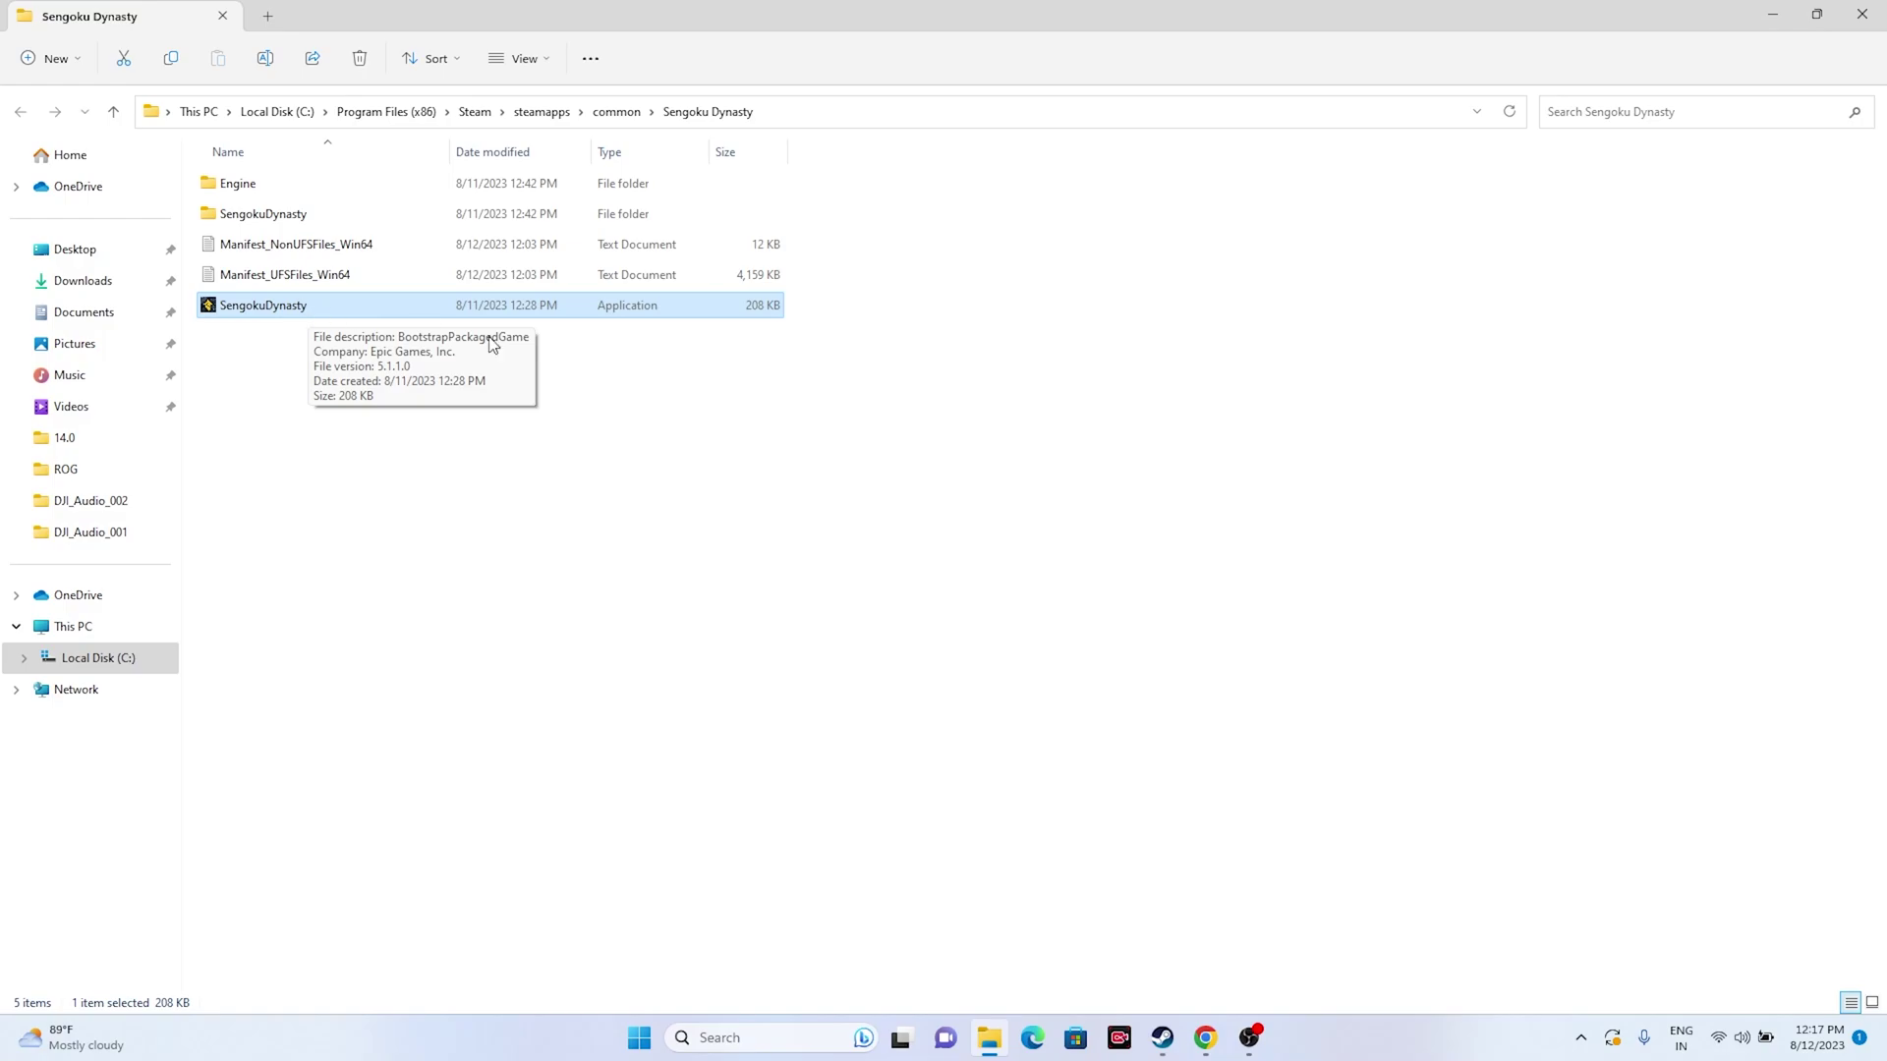
pyautogui.click(886, 390)
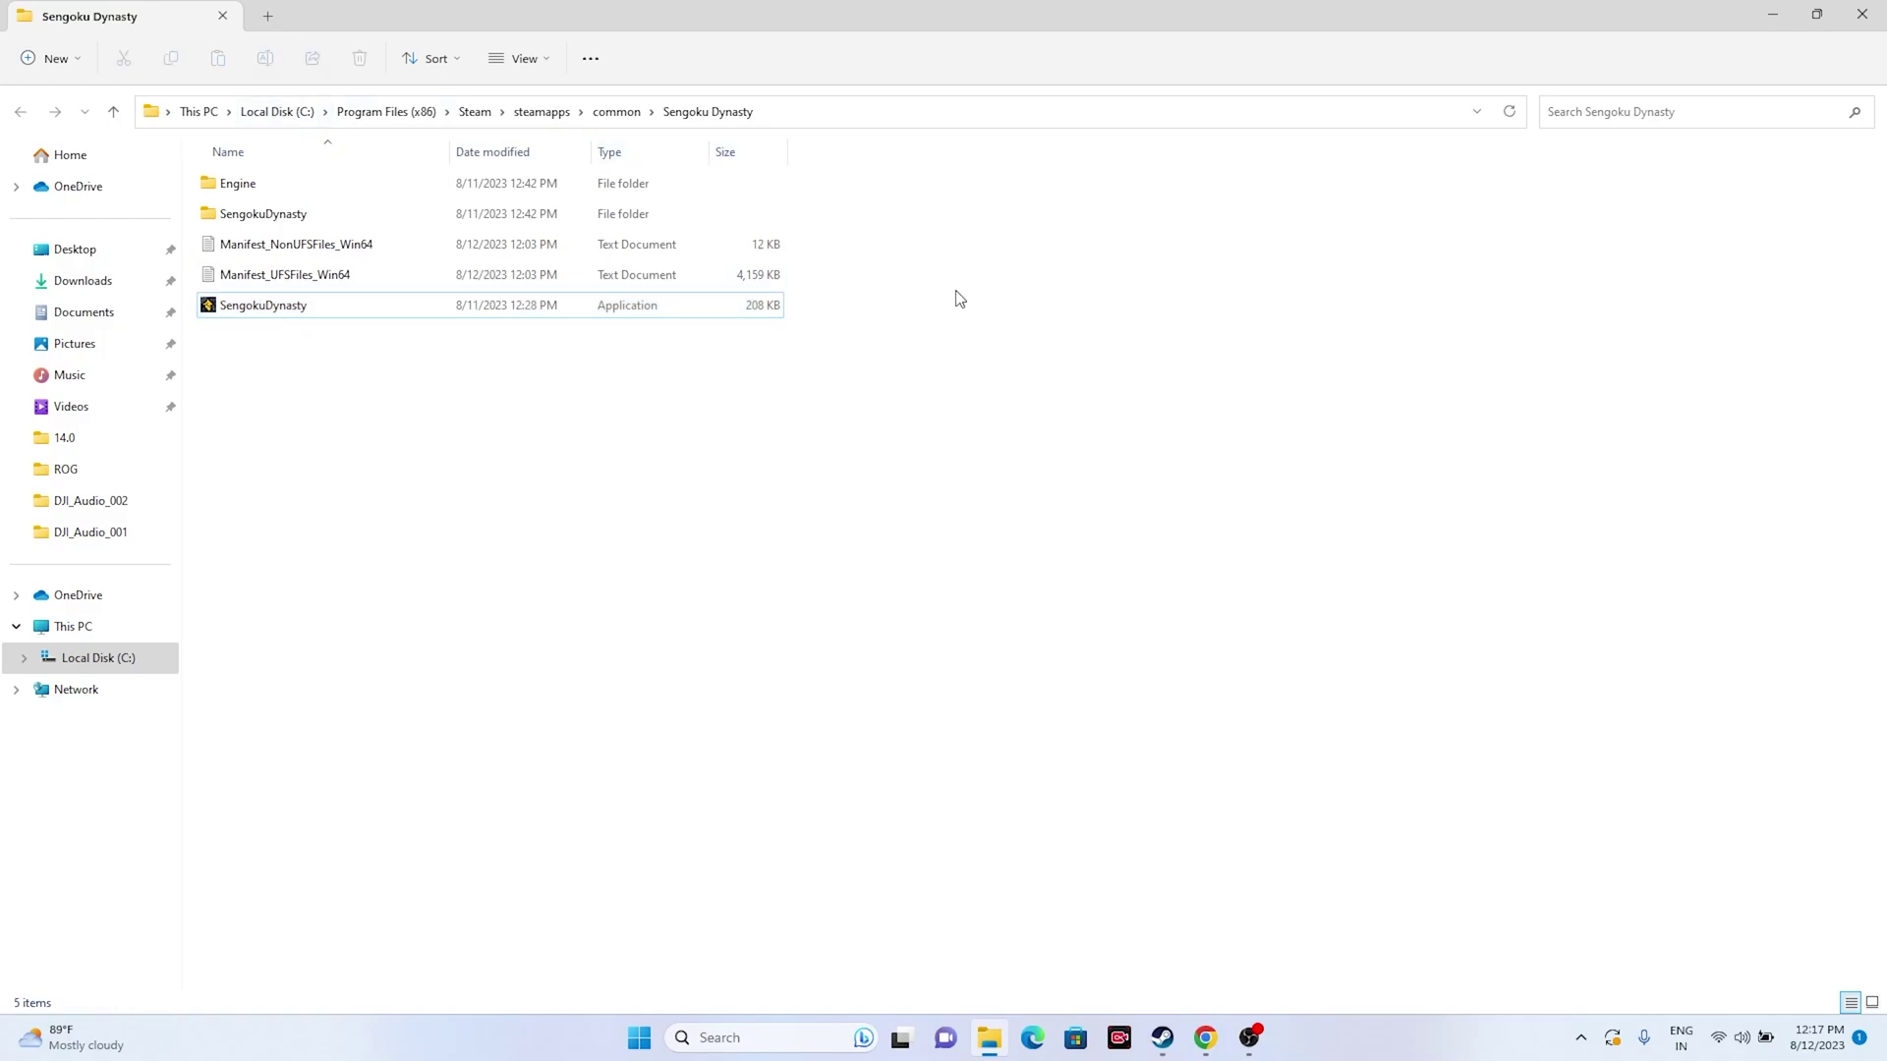
pyautogui.click(288, 302)
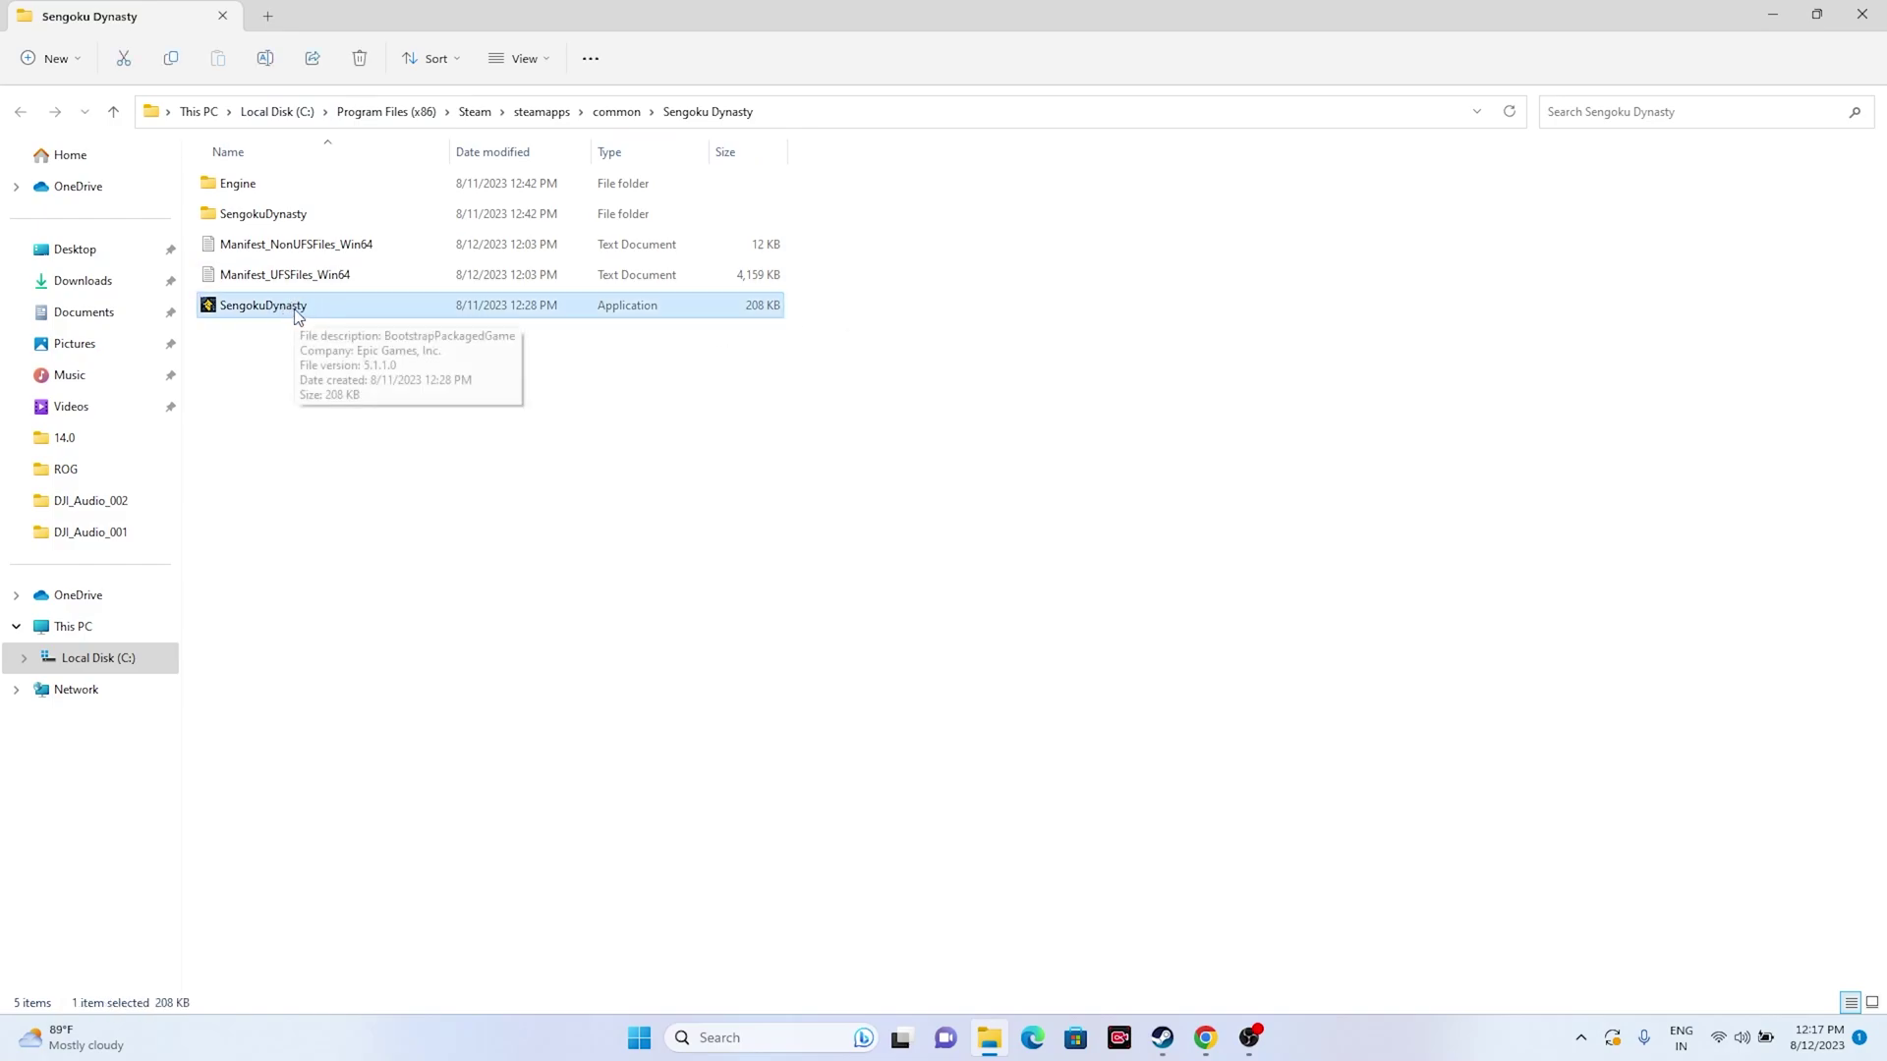
# - Tick 'Run this program as an administrator' in SengokuDynasty's Compatibility properties and apply it
pyautogui.rightClick(297, 312)
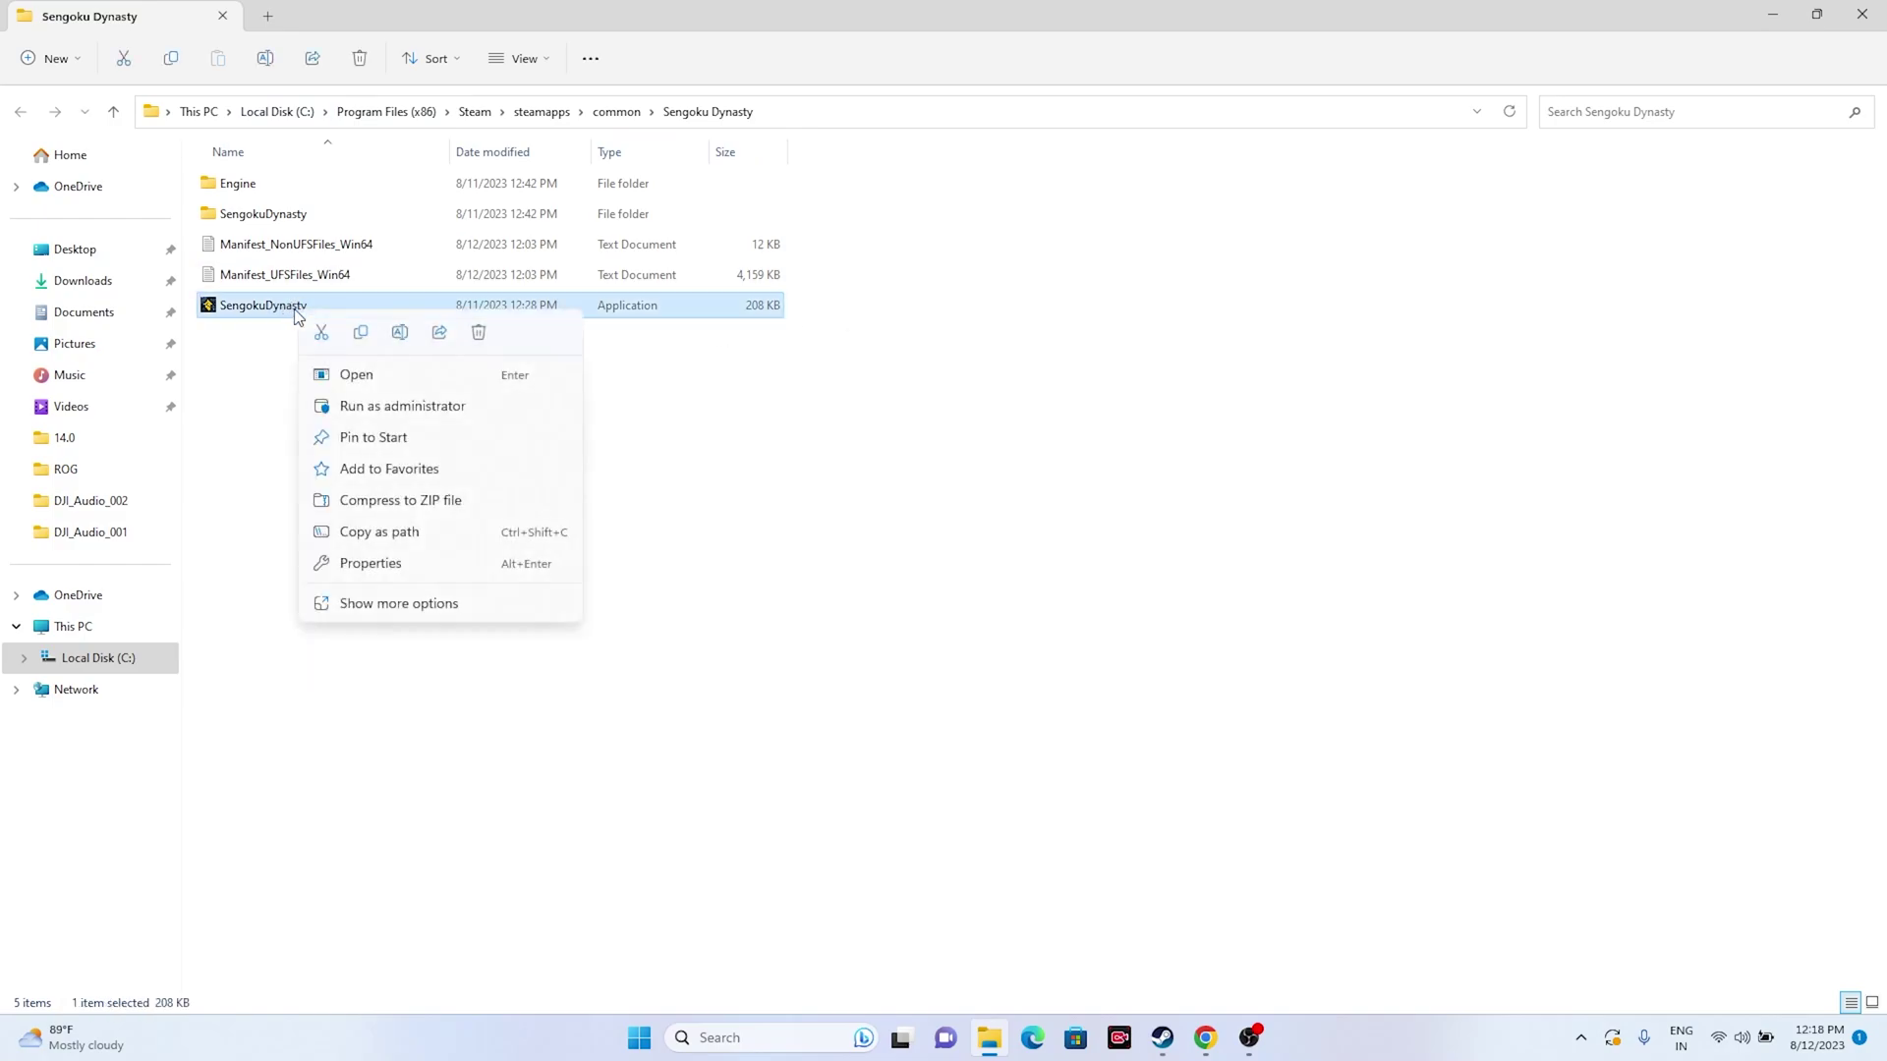
pyautogui.click(329, 603)
pyautogui.click(398, 592)
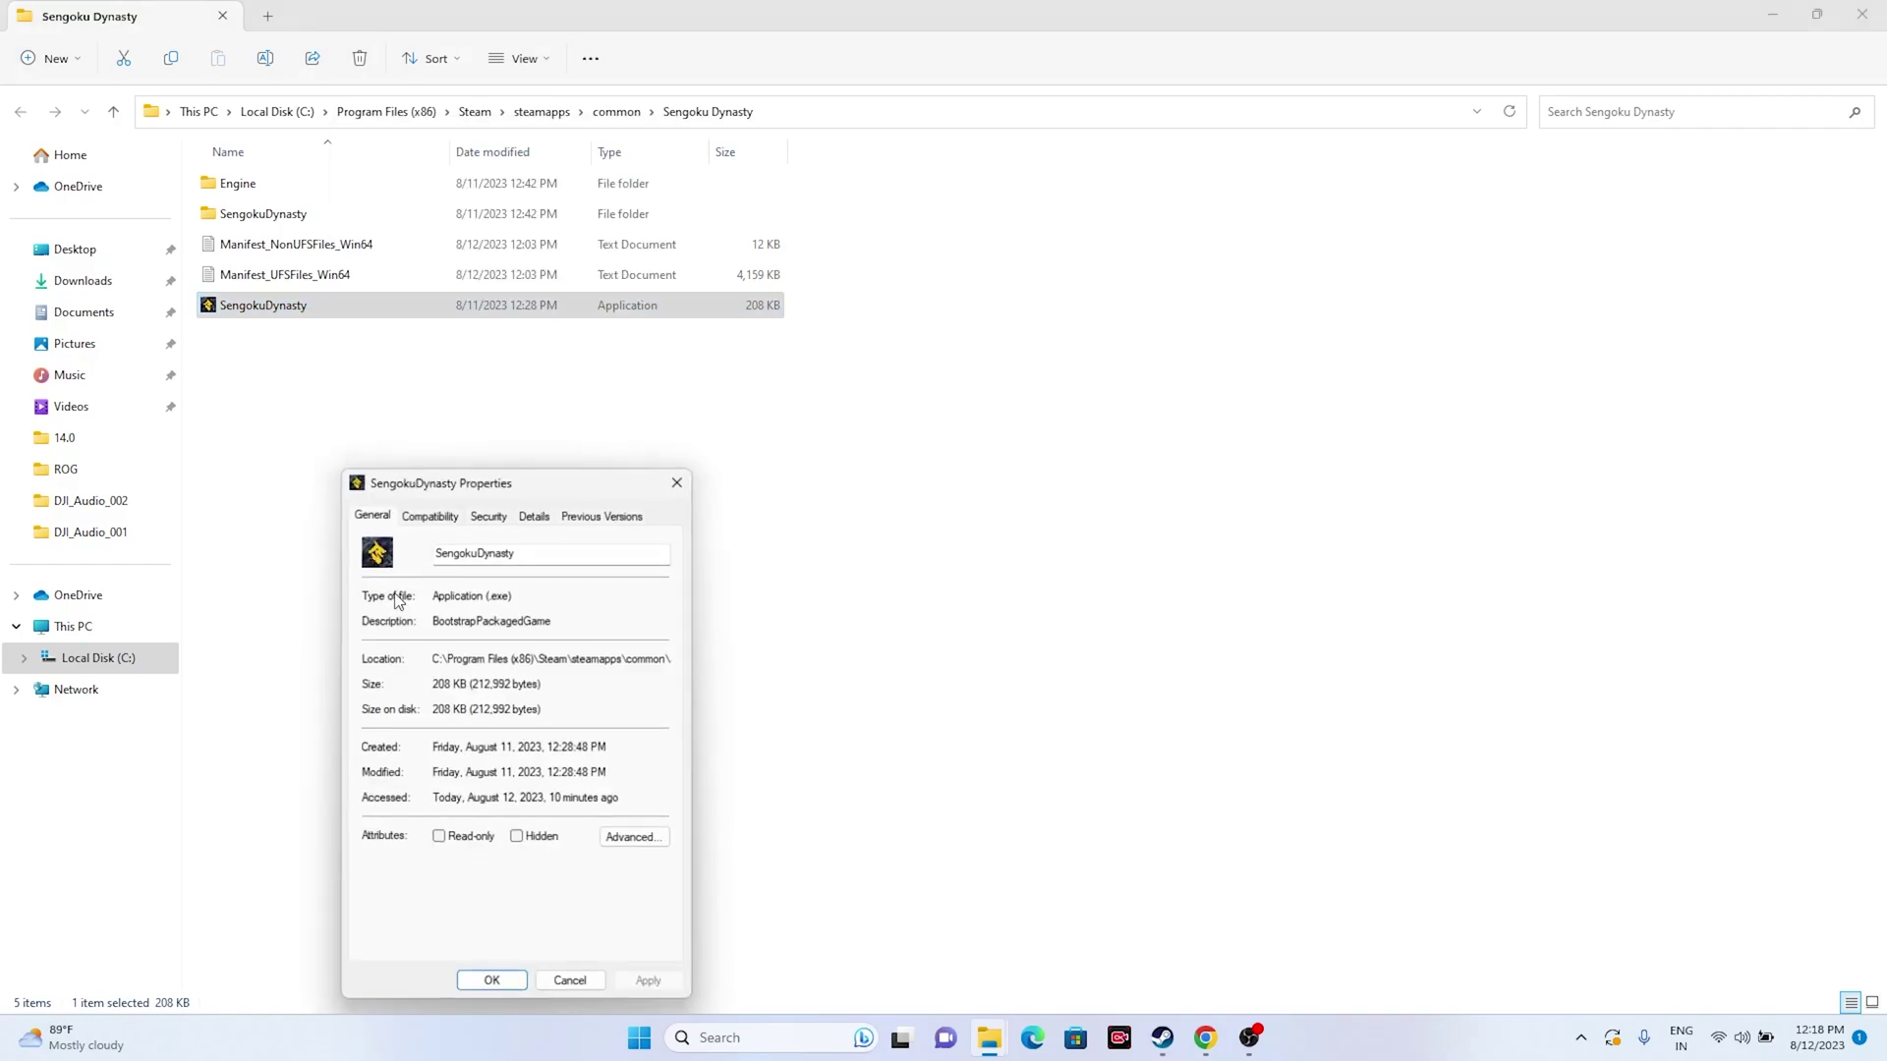
pyautogui.click(423, 515)
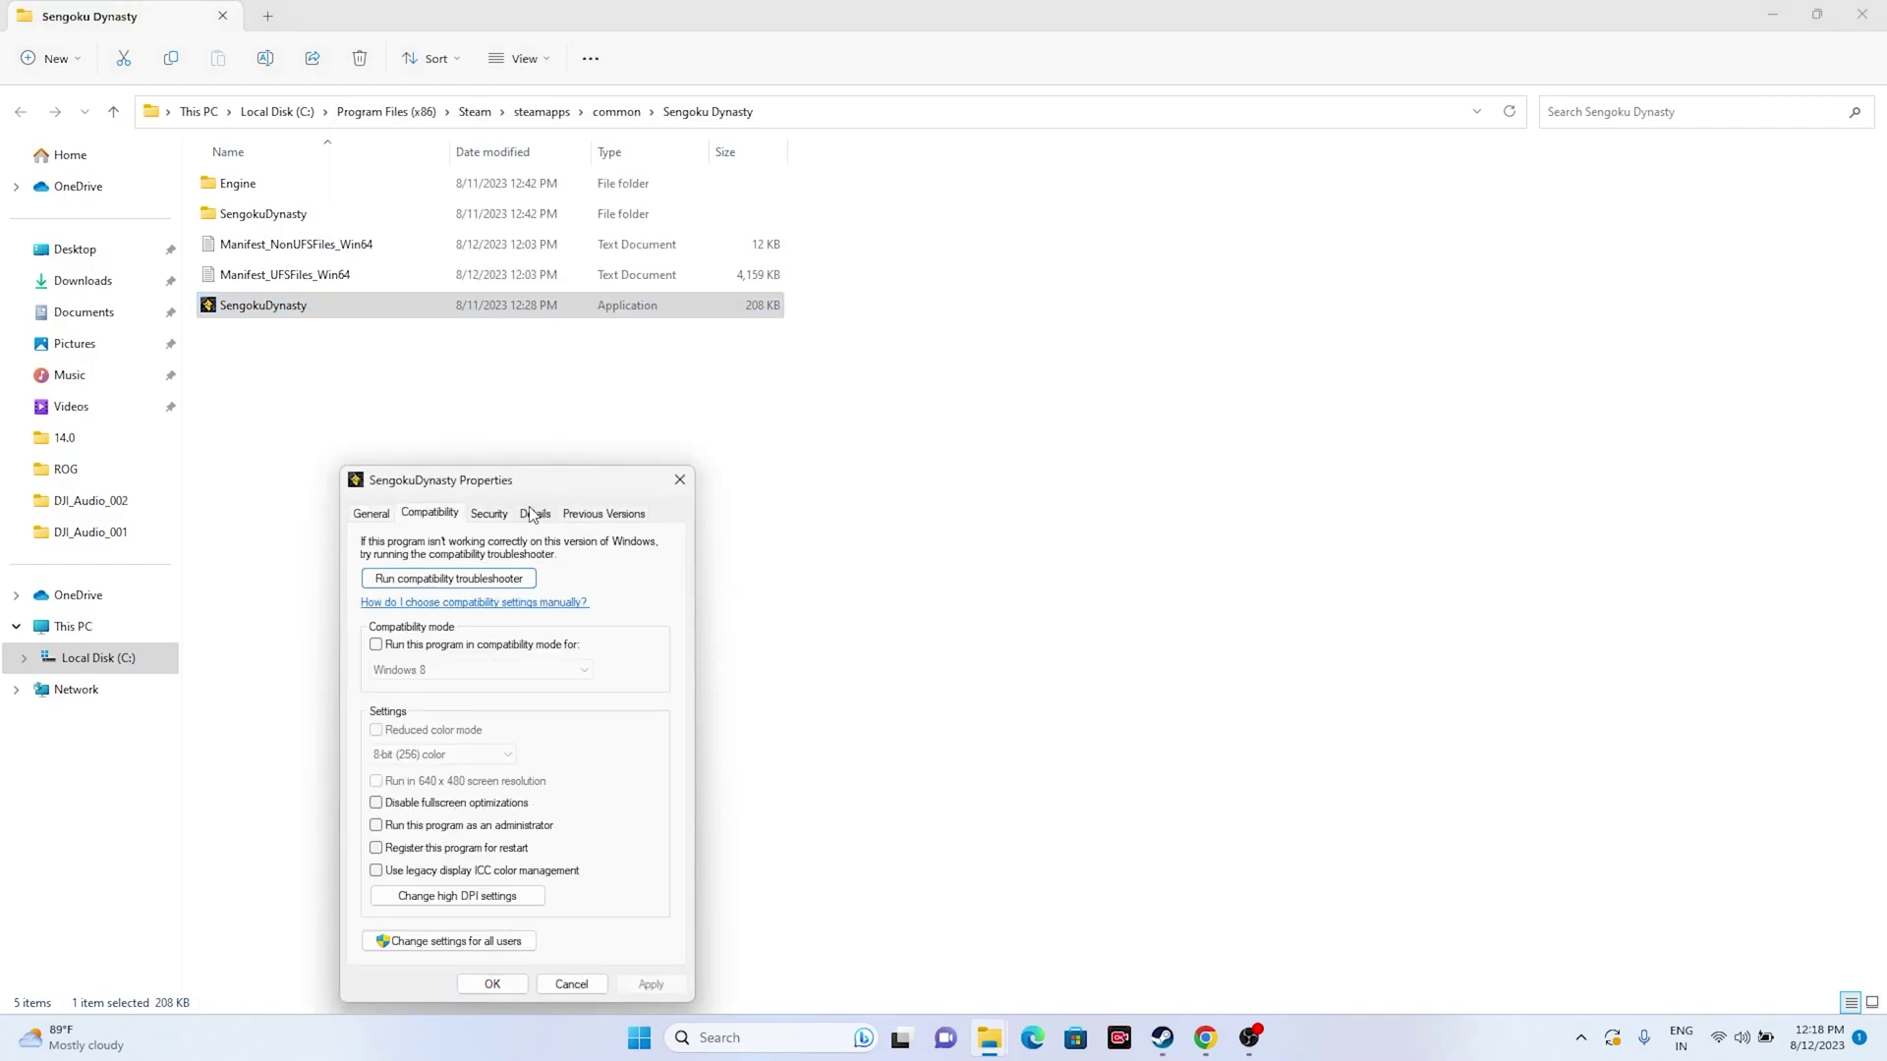
pyautogui.moveTo(561, 481); pyautogui.dragTo(1086, 172)
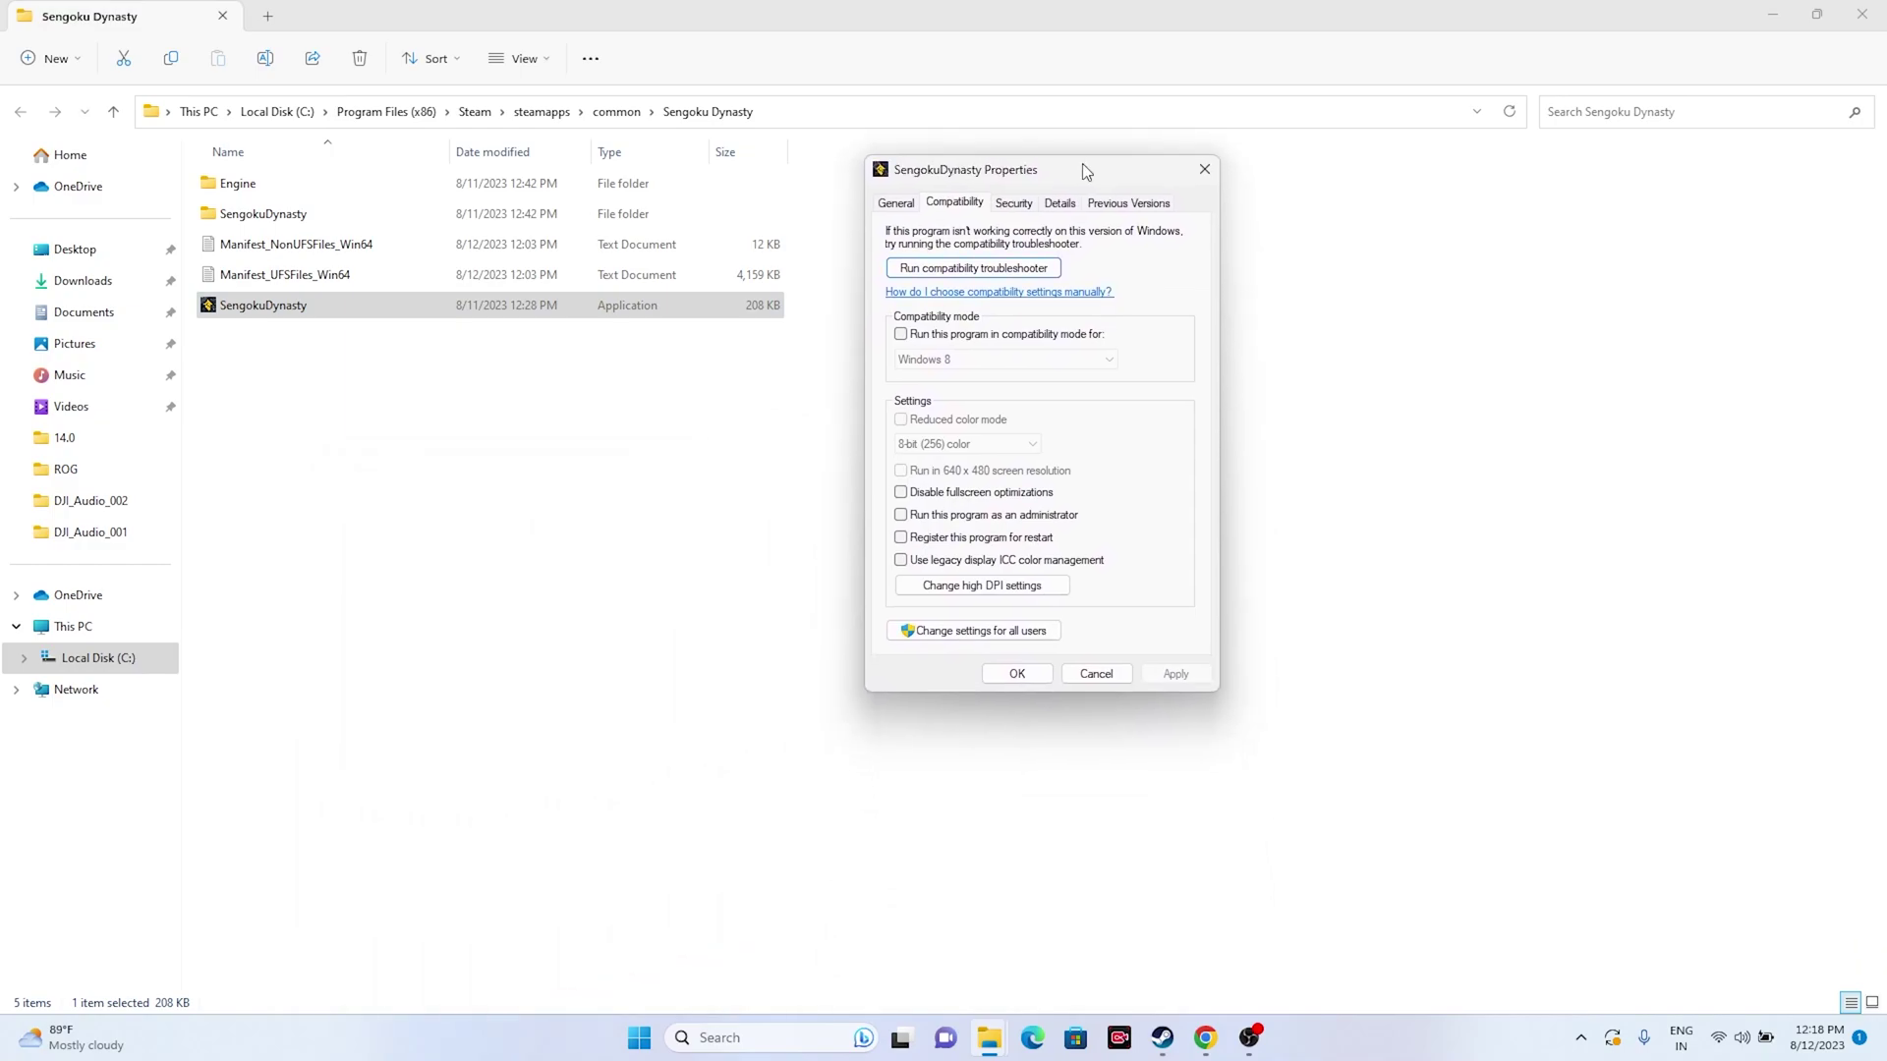
pyautogui.click(901, 514)
pyautogui.click(1179, 679)
pyautogui.click(1018, 675)
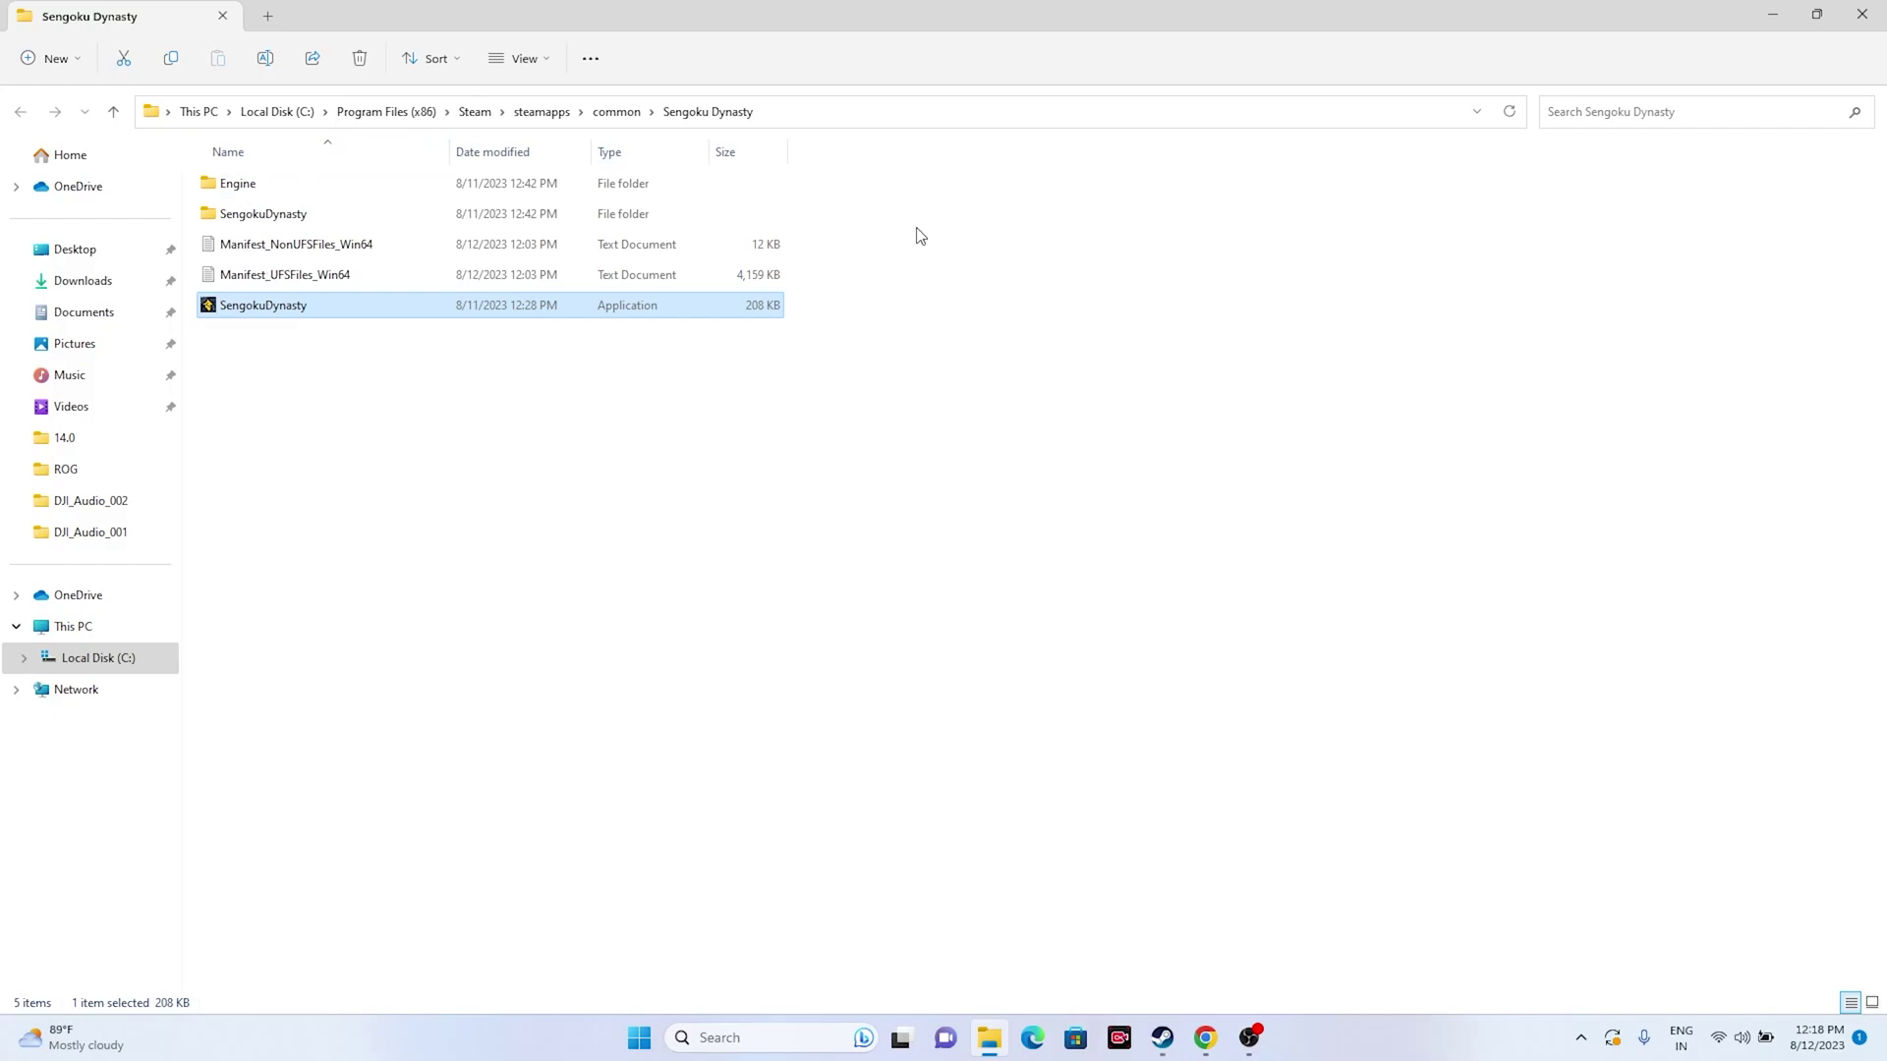
# - Reopen Sengoku Dynasty's install folder from Steam's Installed Files and select the SengokuDynasty application
pyautogui.click(1863, 14)
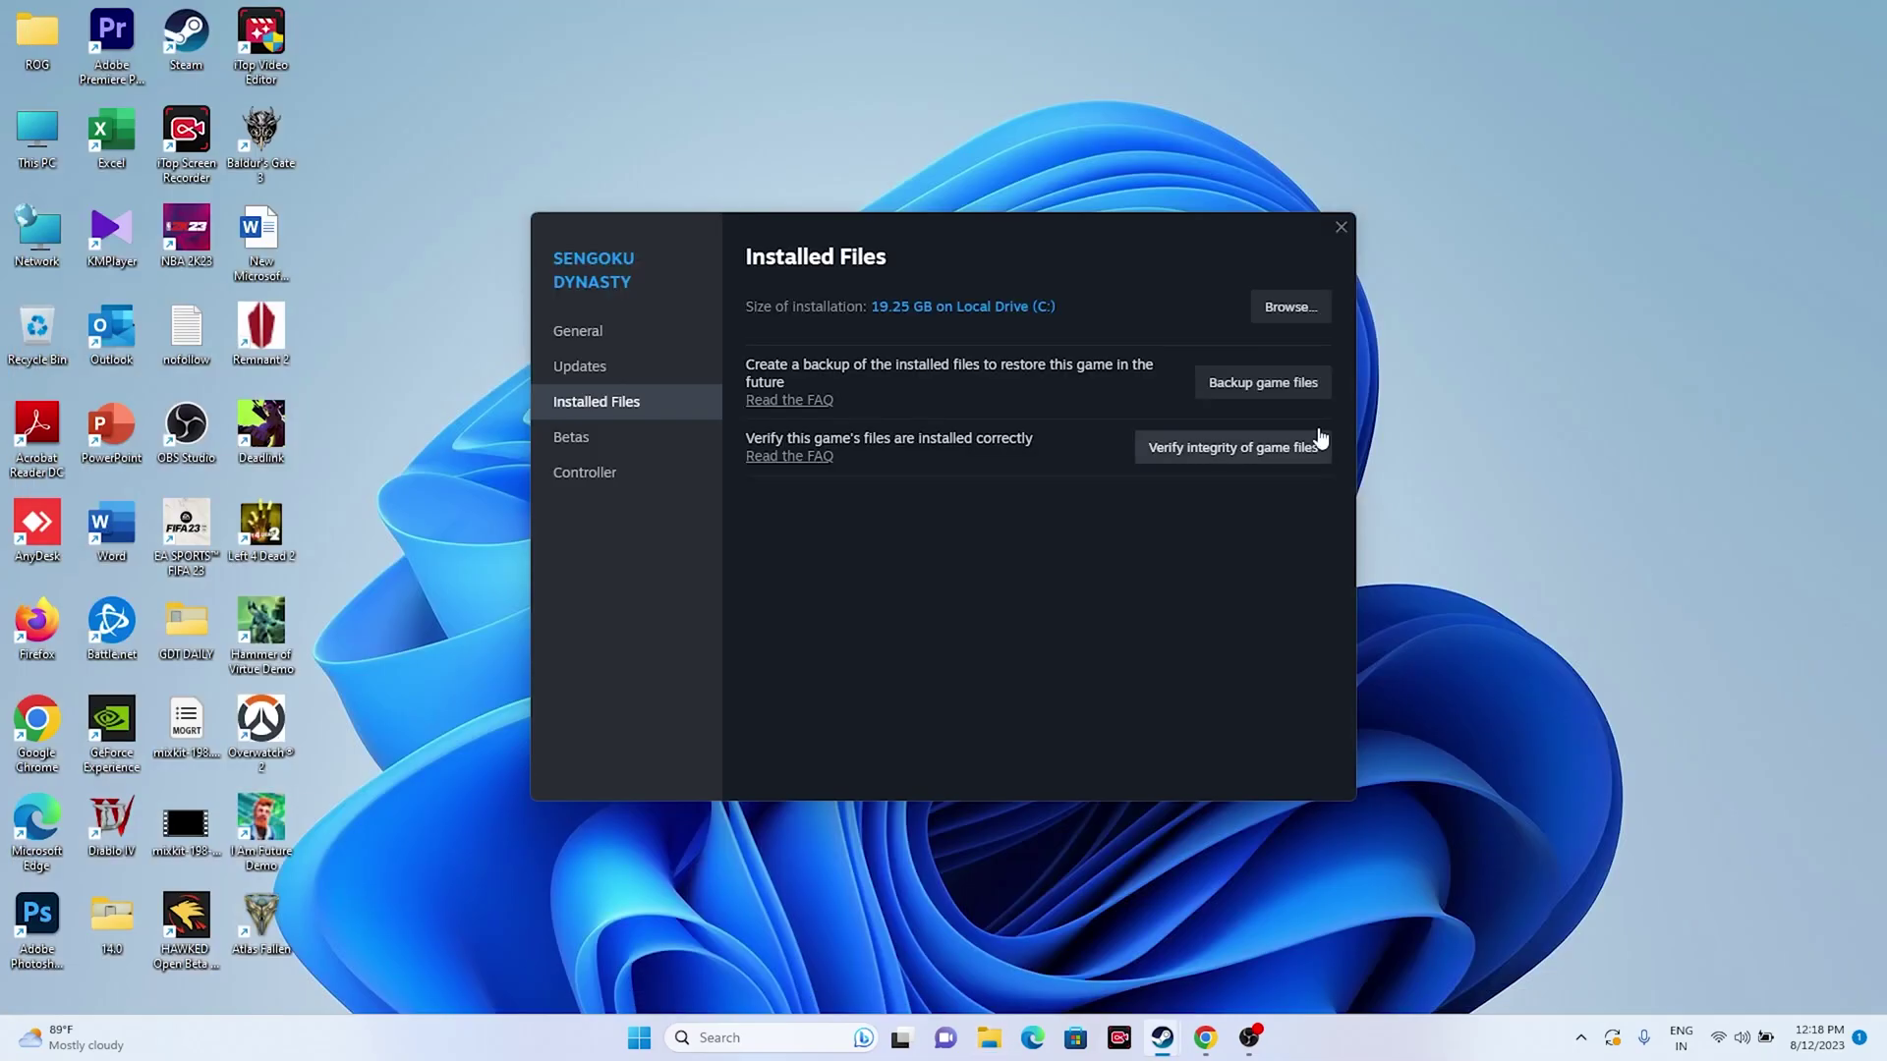
pyautogui.click(1340, 227)
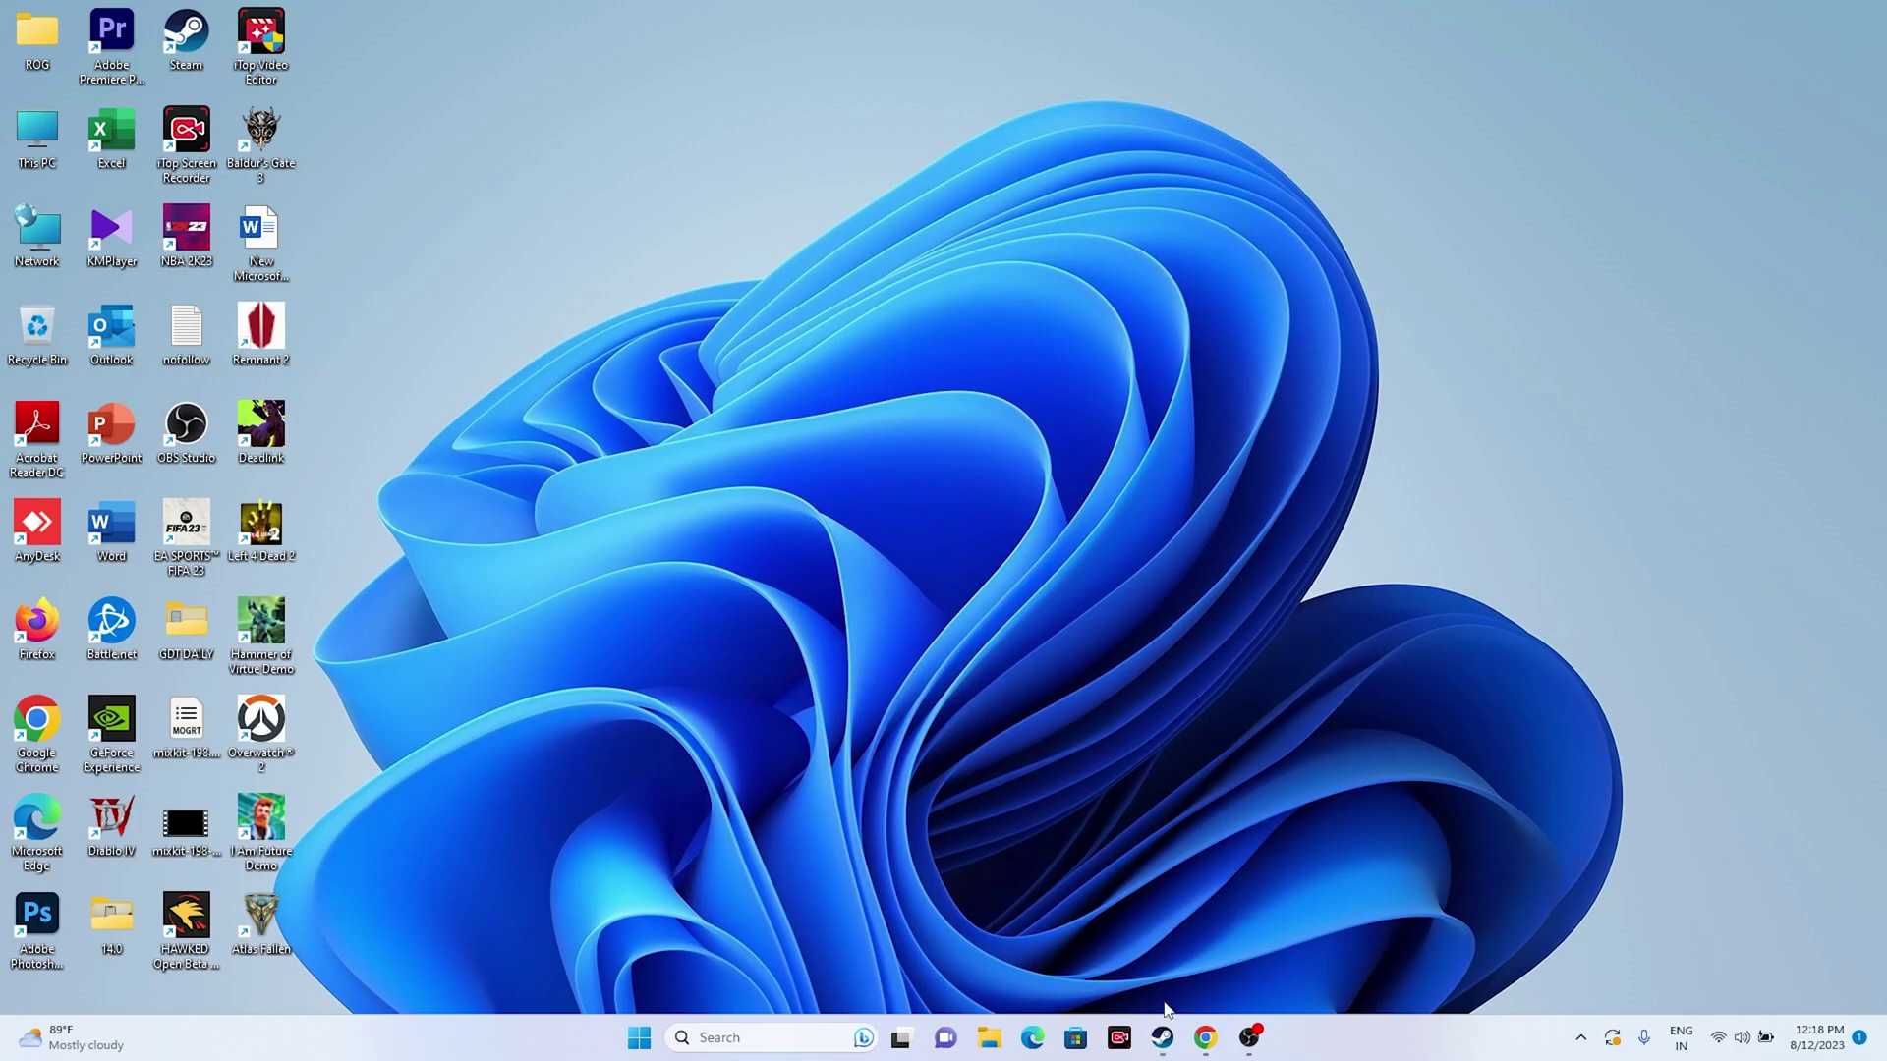
pyautogui.click(1161, 1038)
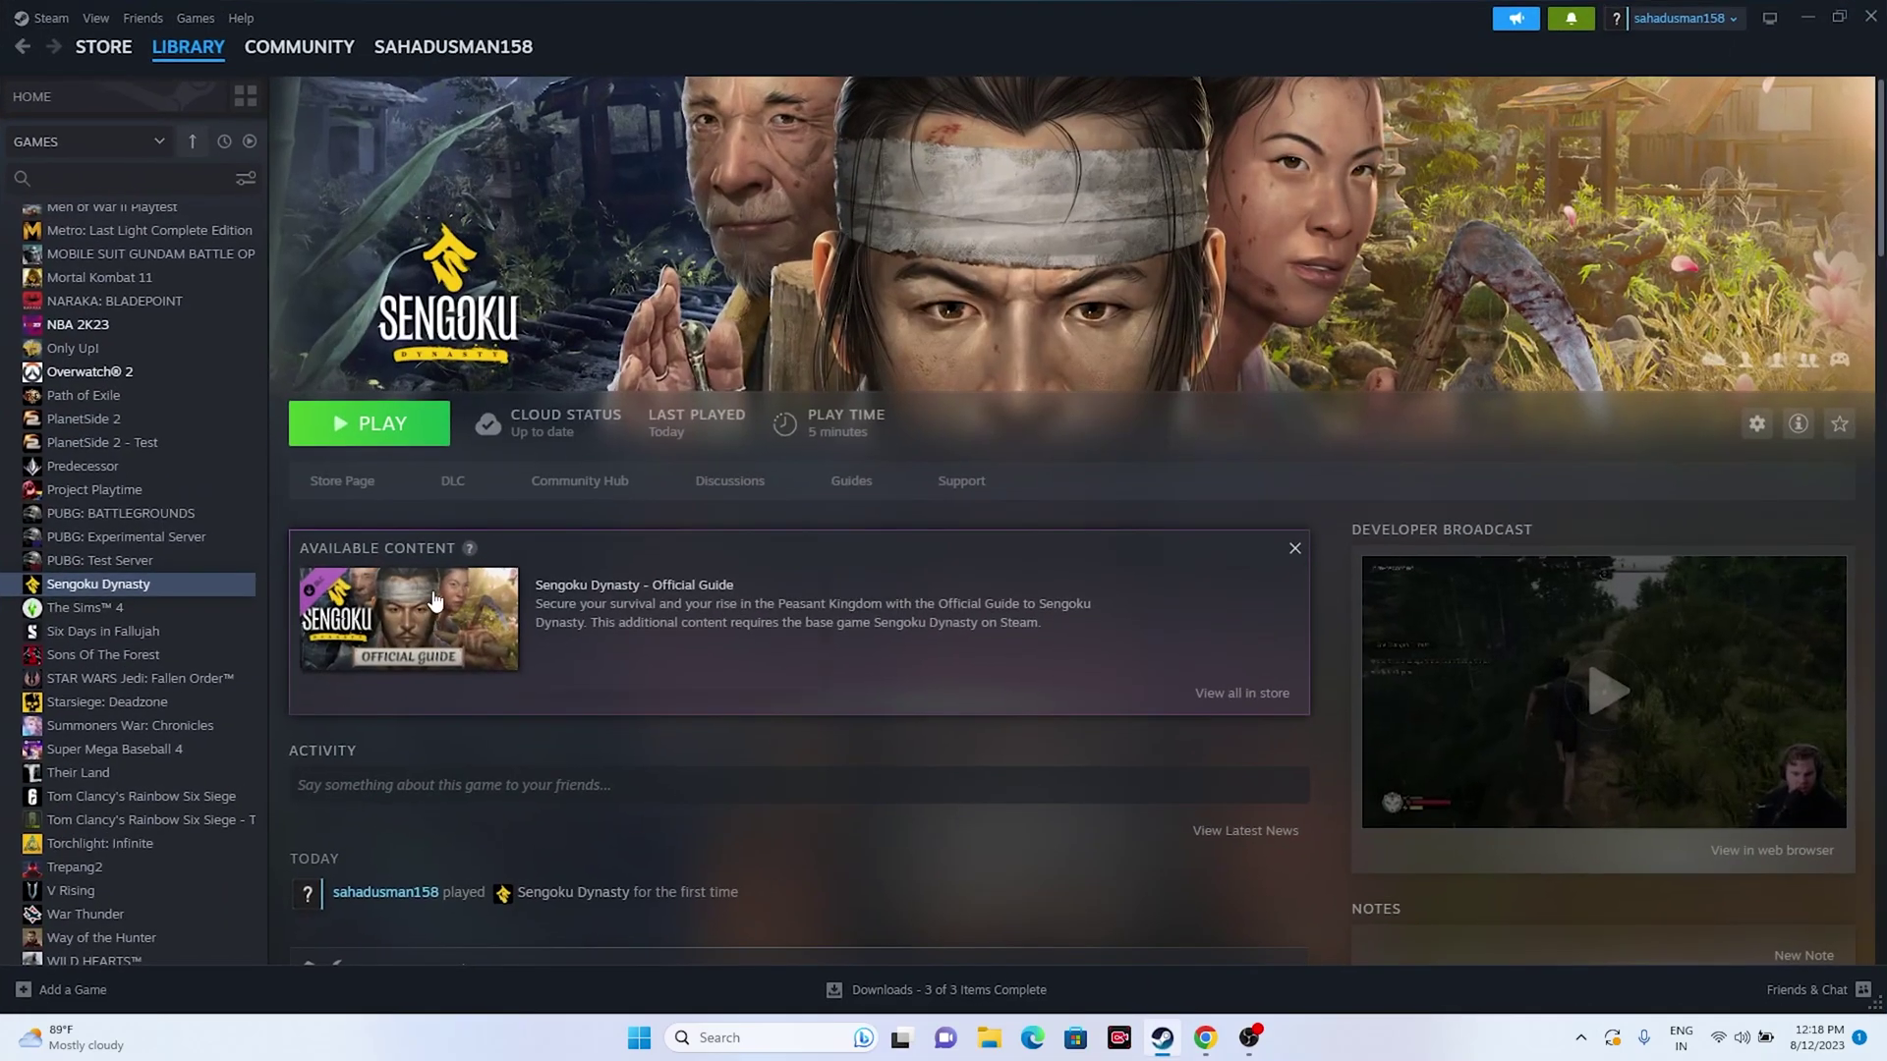
pyautogui.rightClick(128, 595)
pyautogui.click(187, 733)
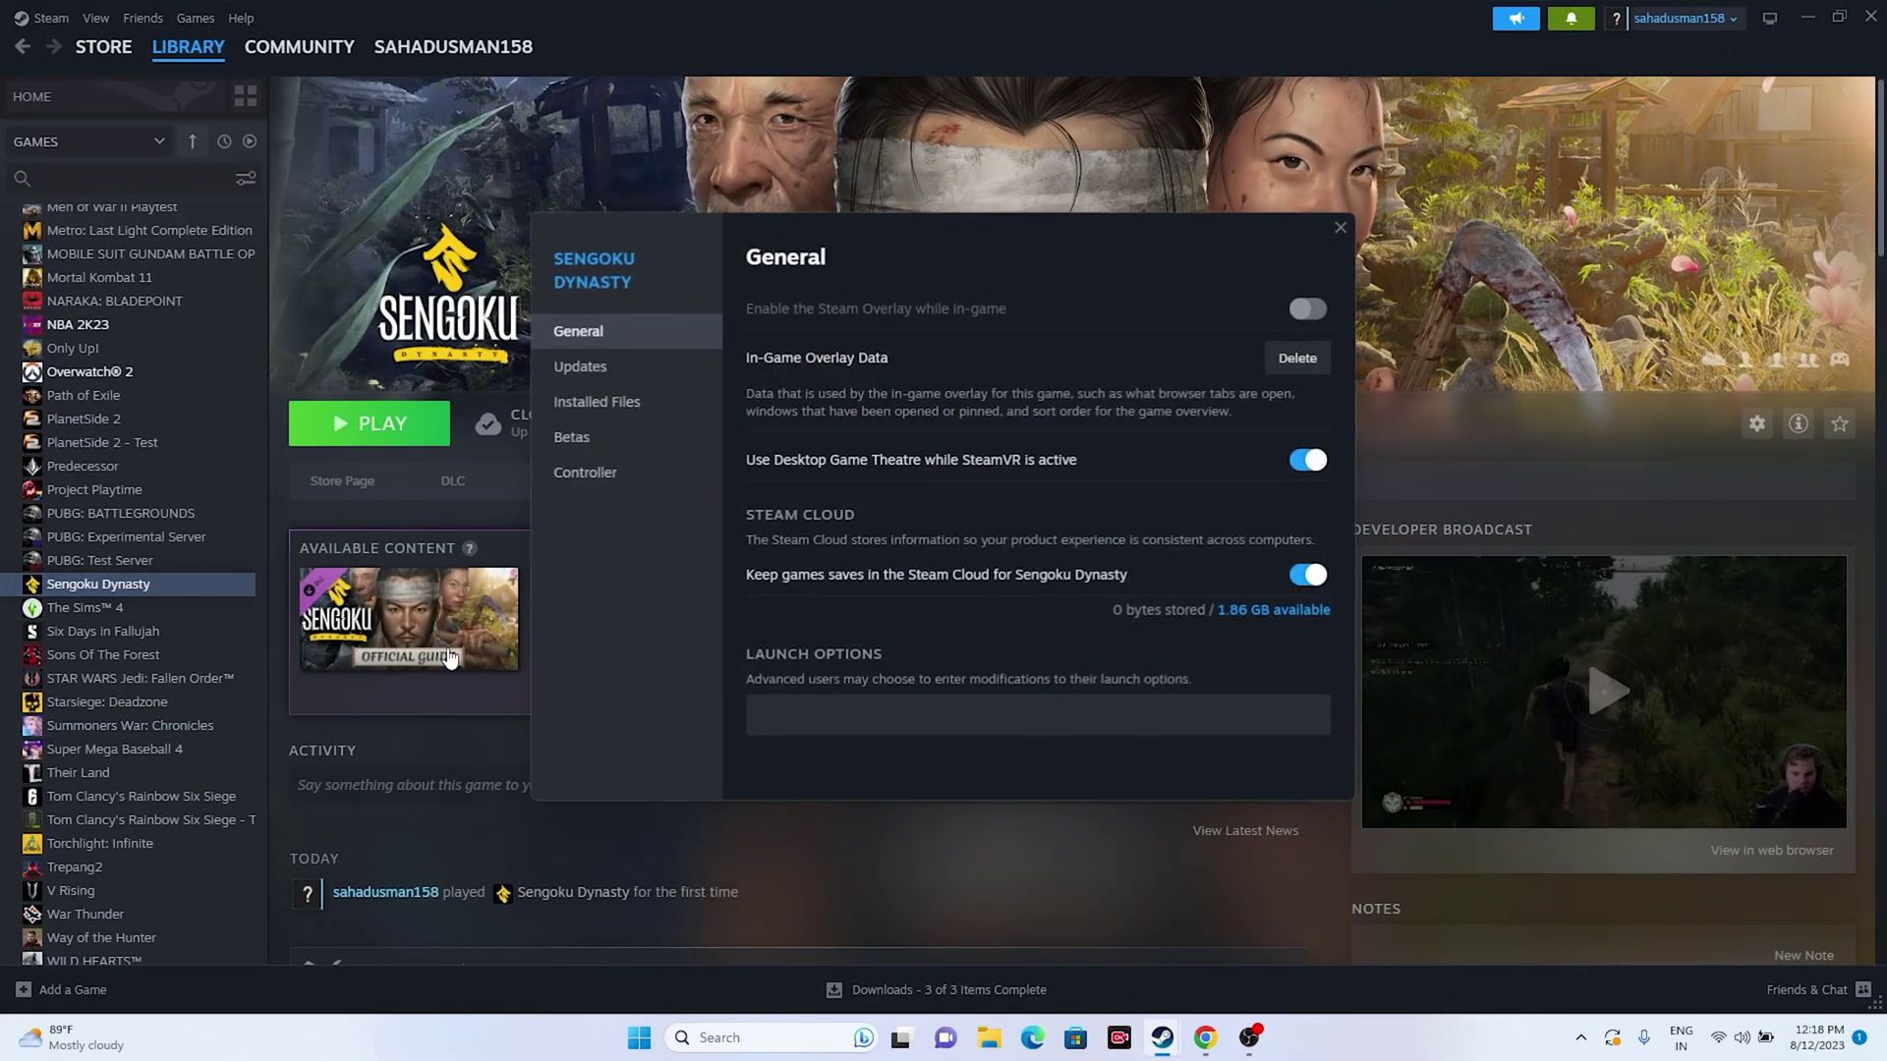
pyautogui.click(580, 404)
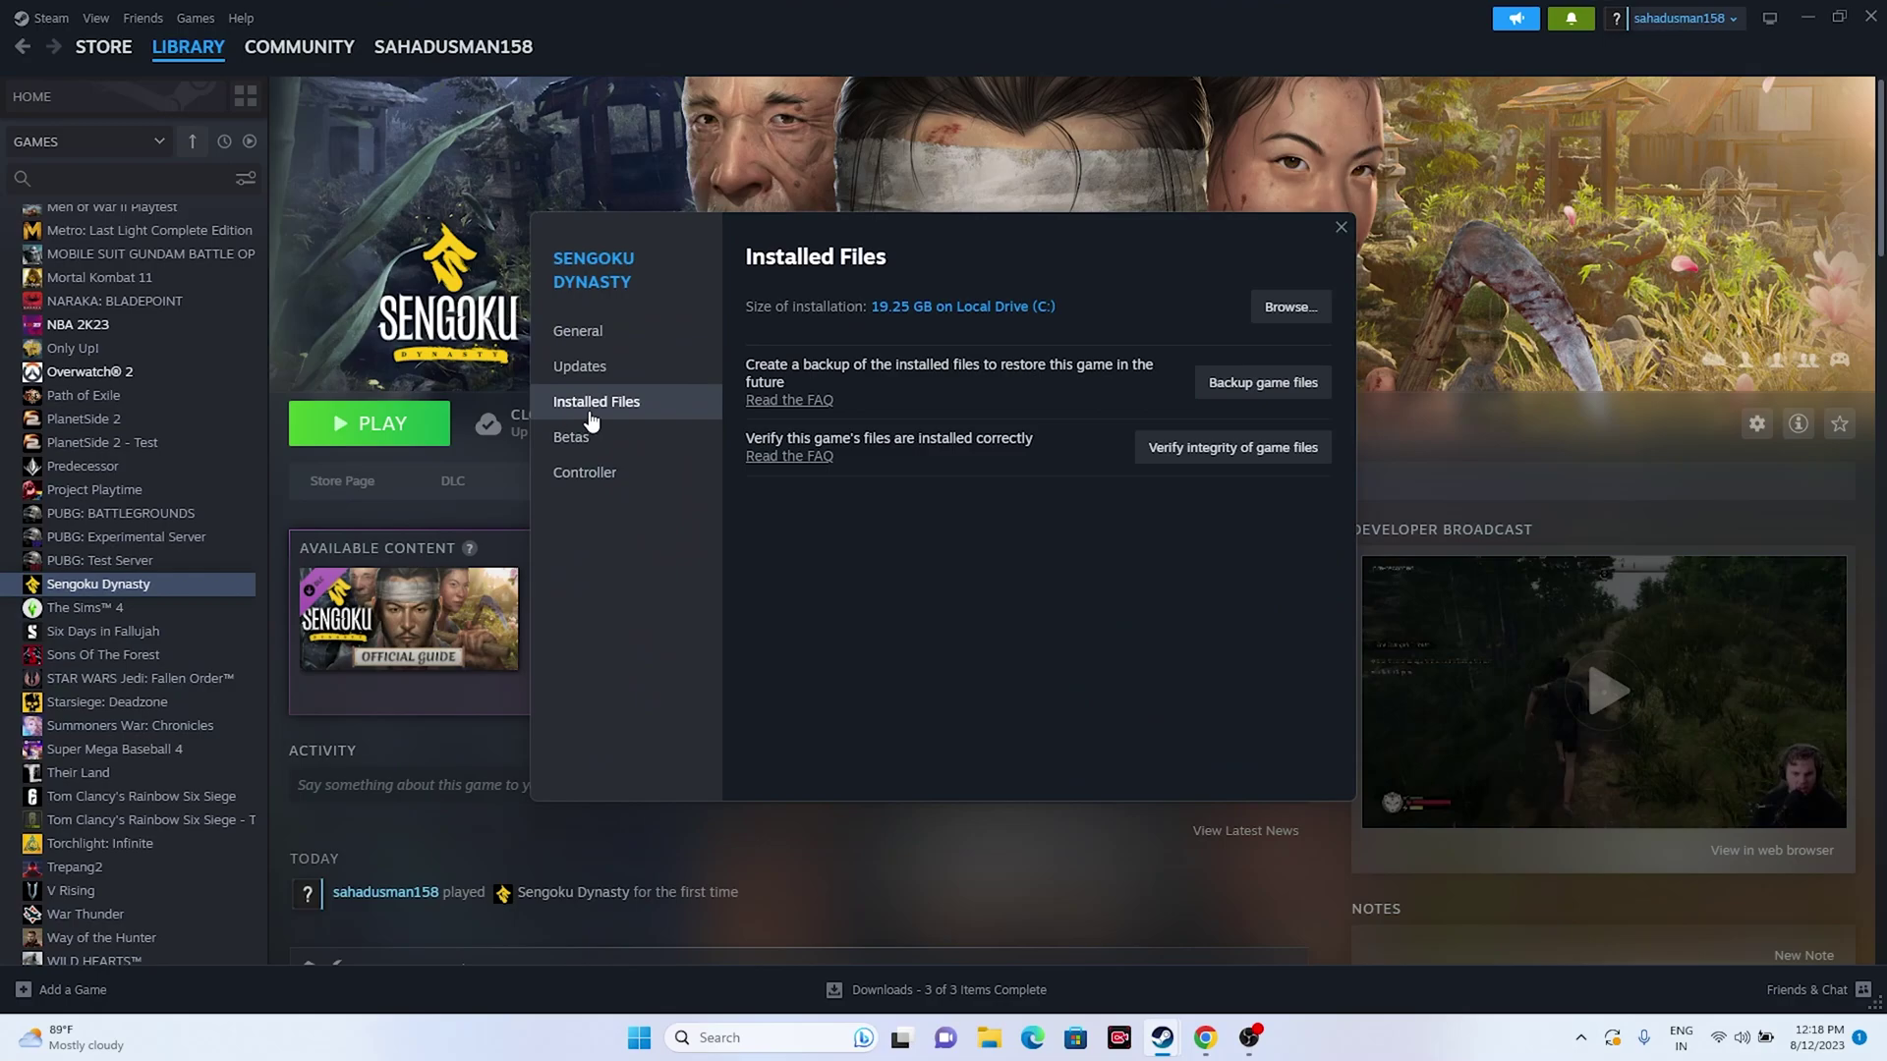
pyautogui.click(1289, 308)
pyautogui.click(1811, 13)
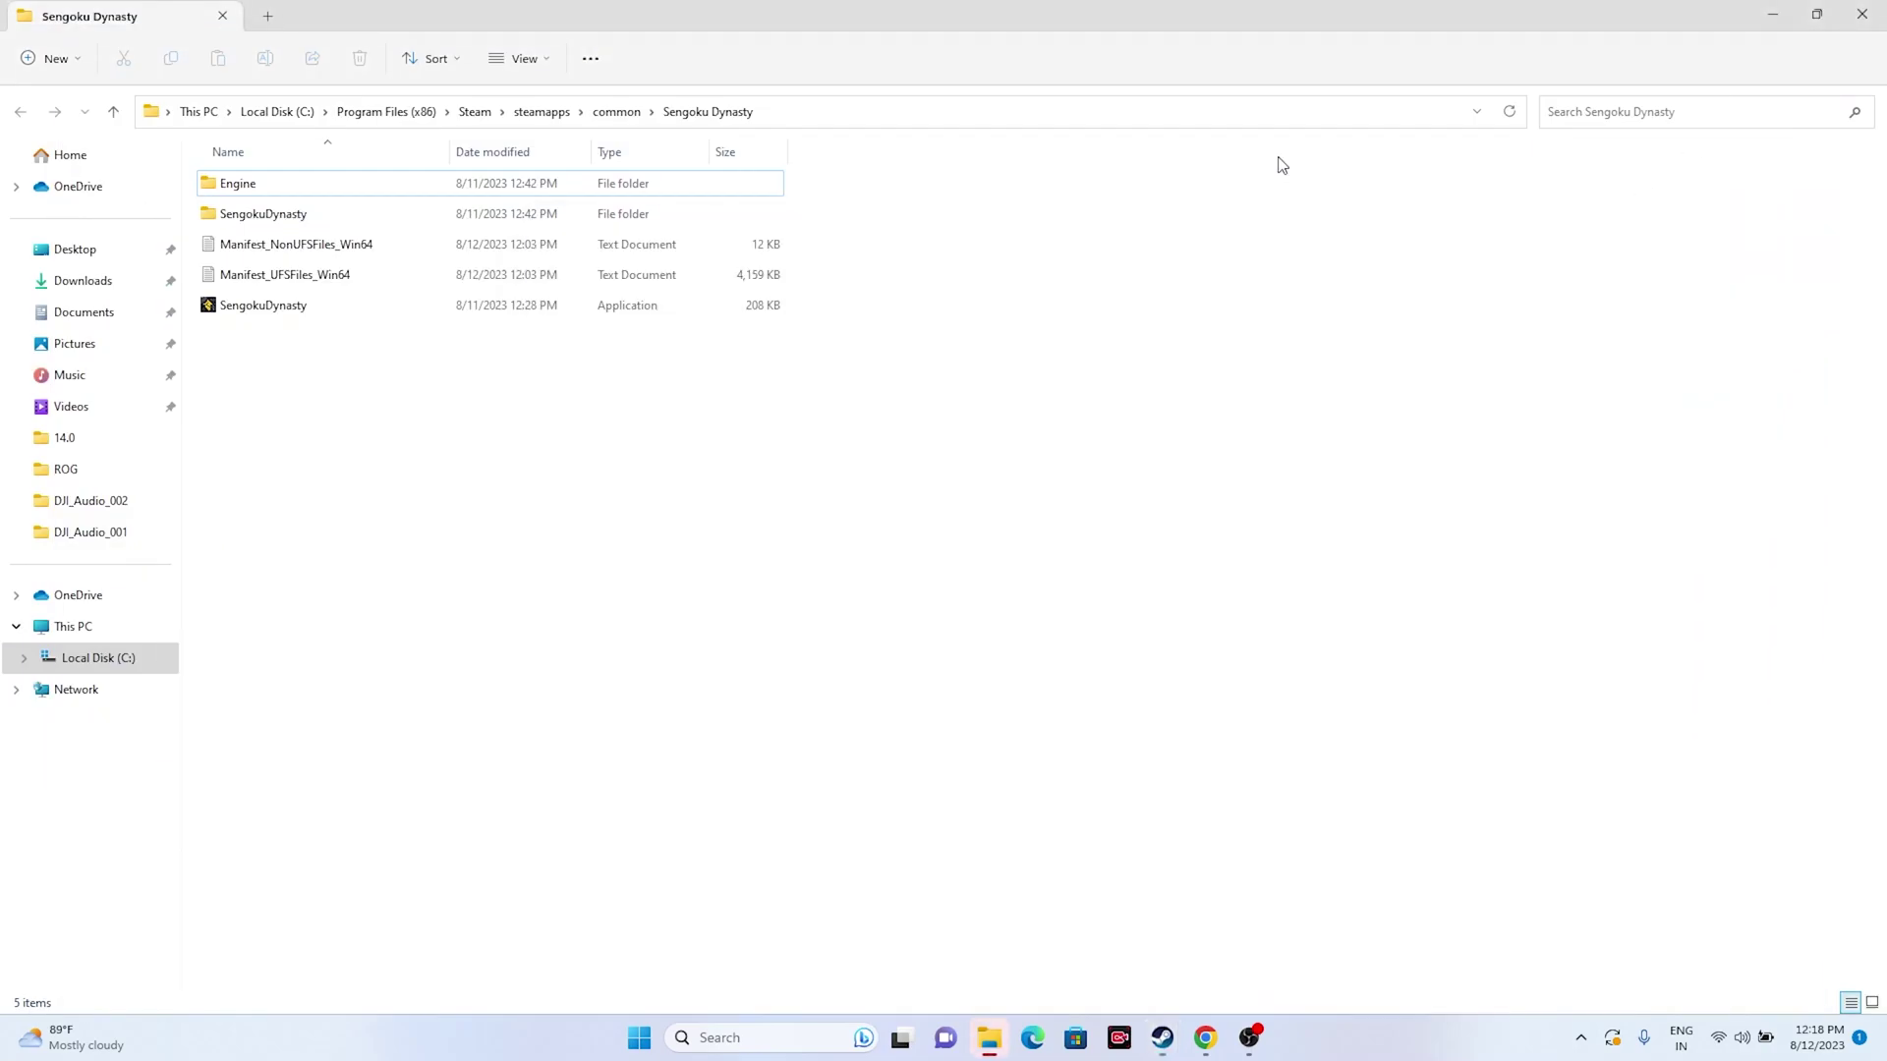
pyautogui.click(256, 312)
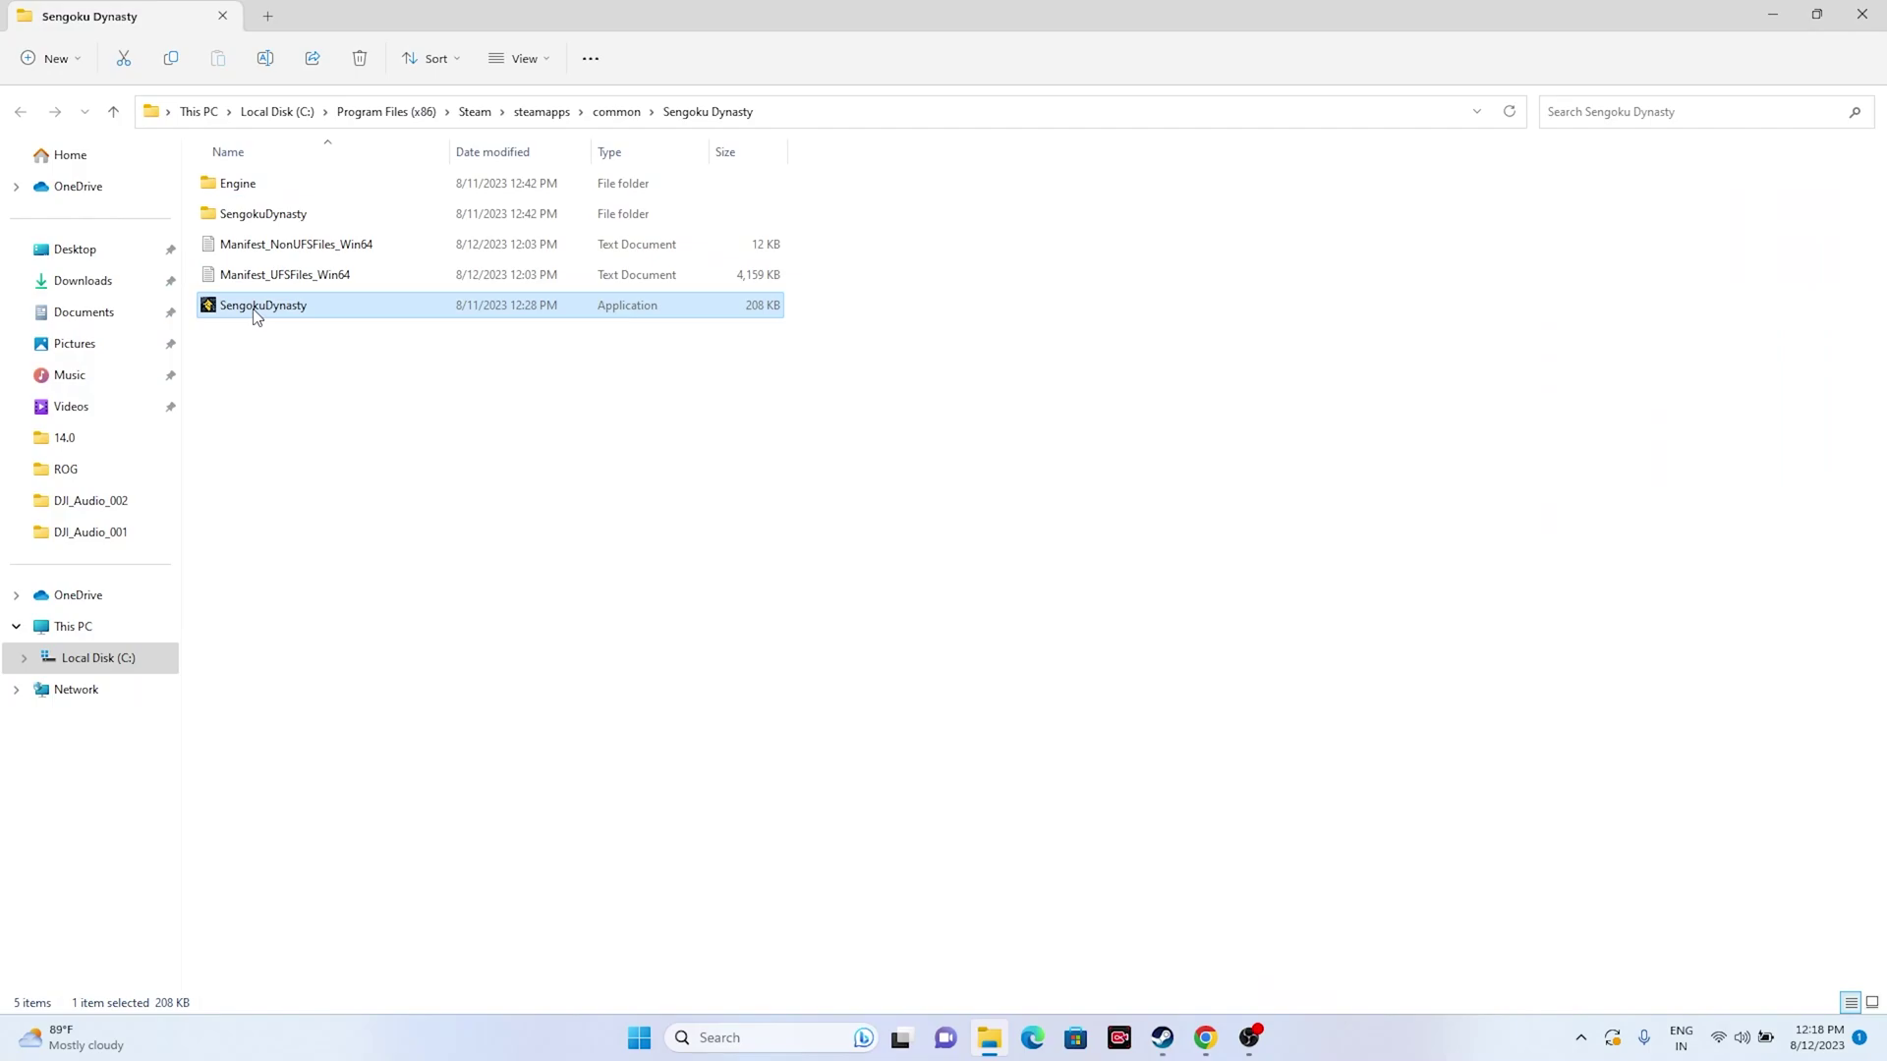
# - Enable compatibility mode for Windows 8 on SengokuDynasty, apply, and close the folder window
pyautogui.rightClick(256, 313)
pyautogui.click(312, 604)
pyautogui.click(369, 589)
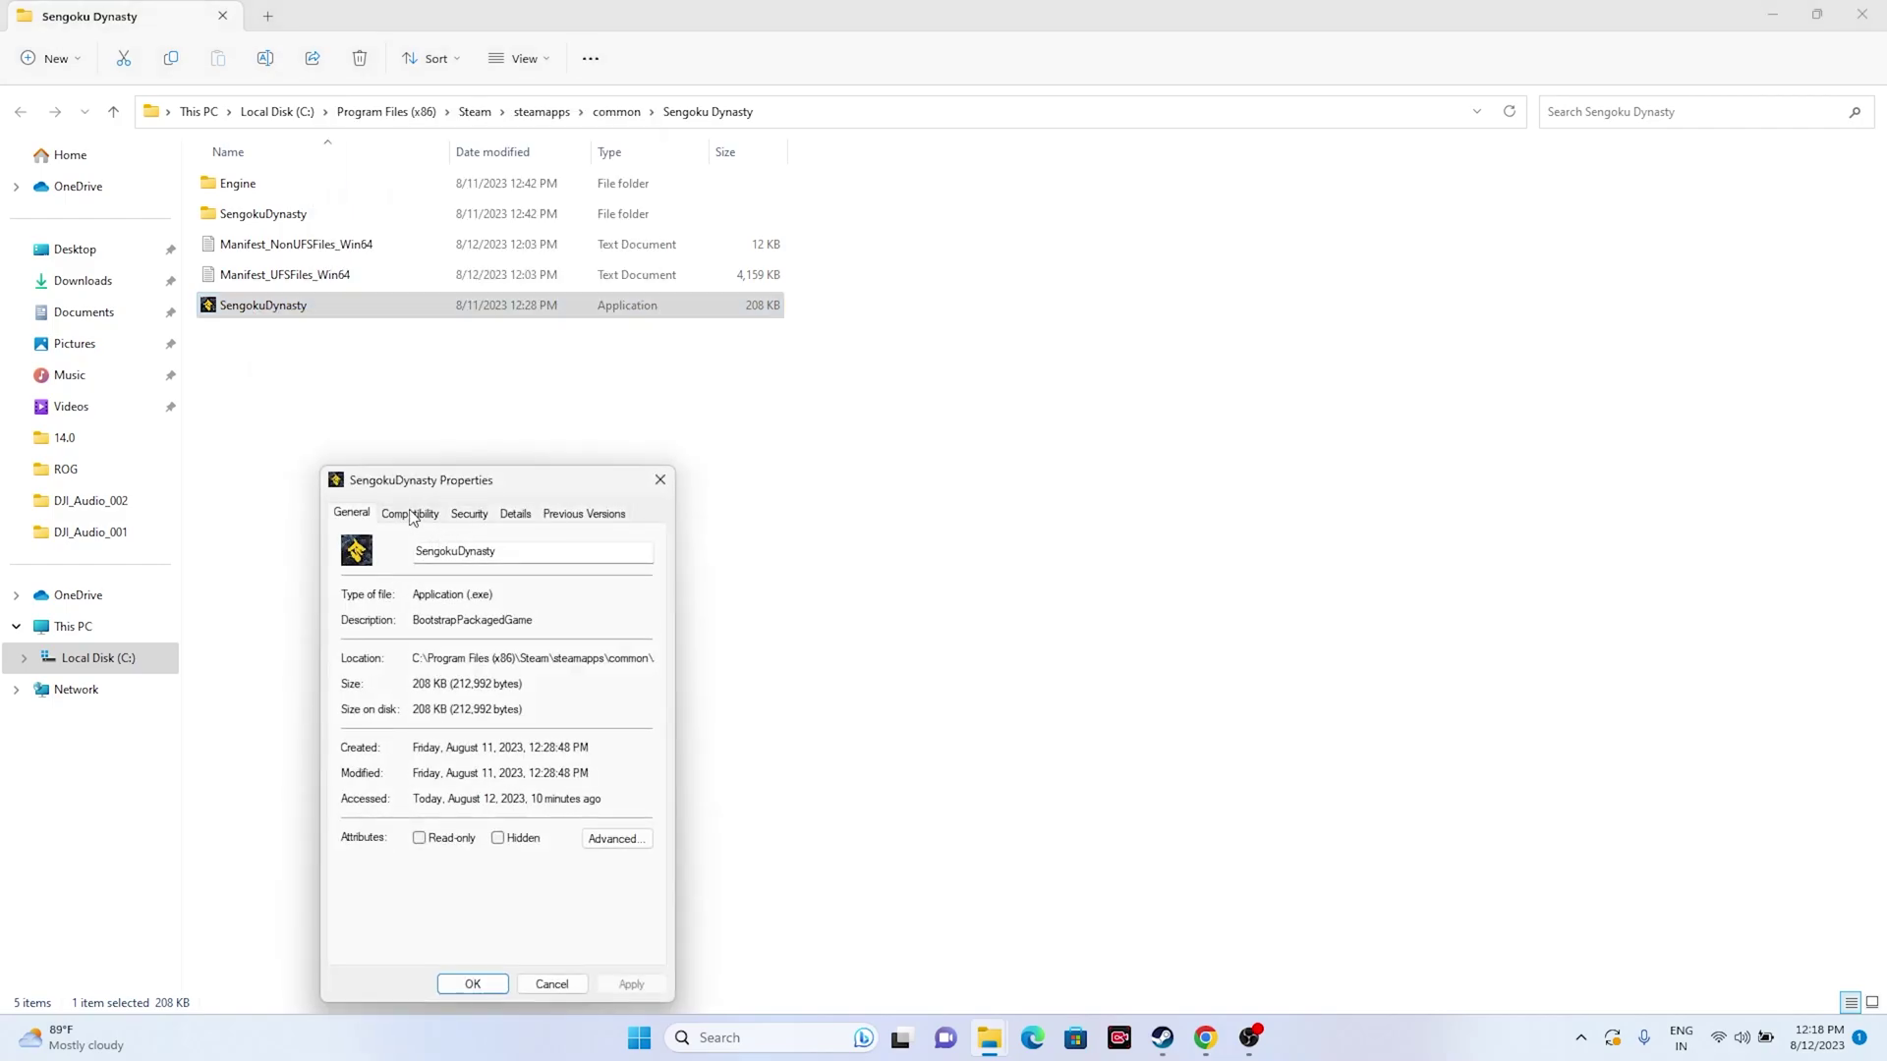
pyautogui.click(410, 513)
pyautogui.moveTo(499, 481); pyautogui.dragTo(1044, 151)
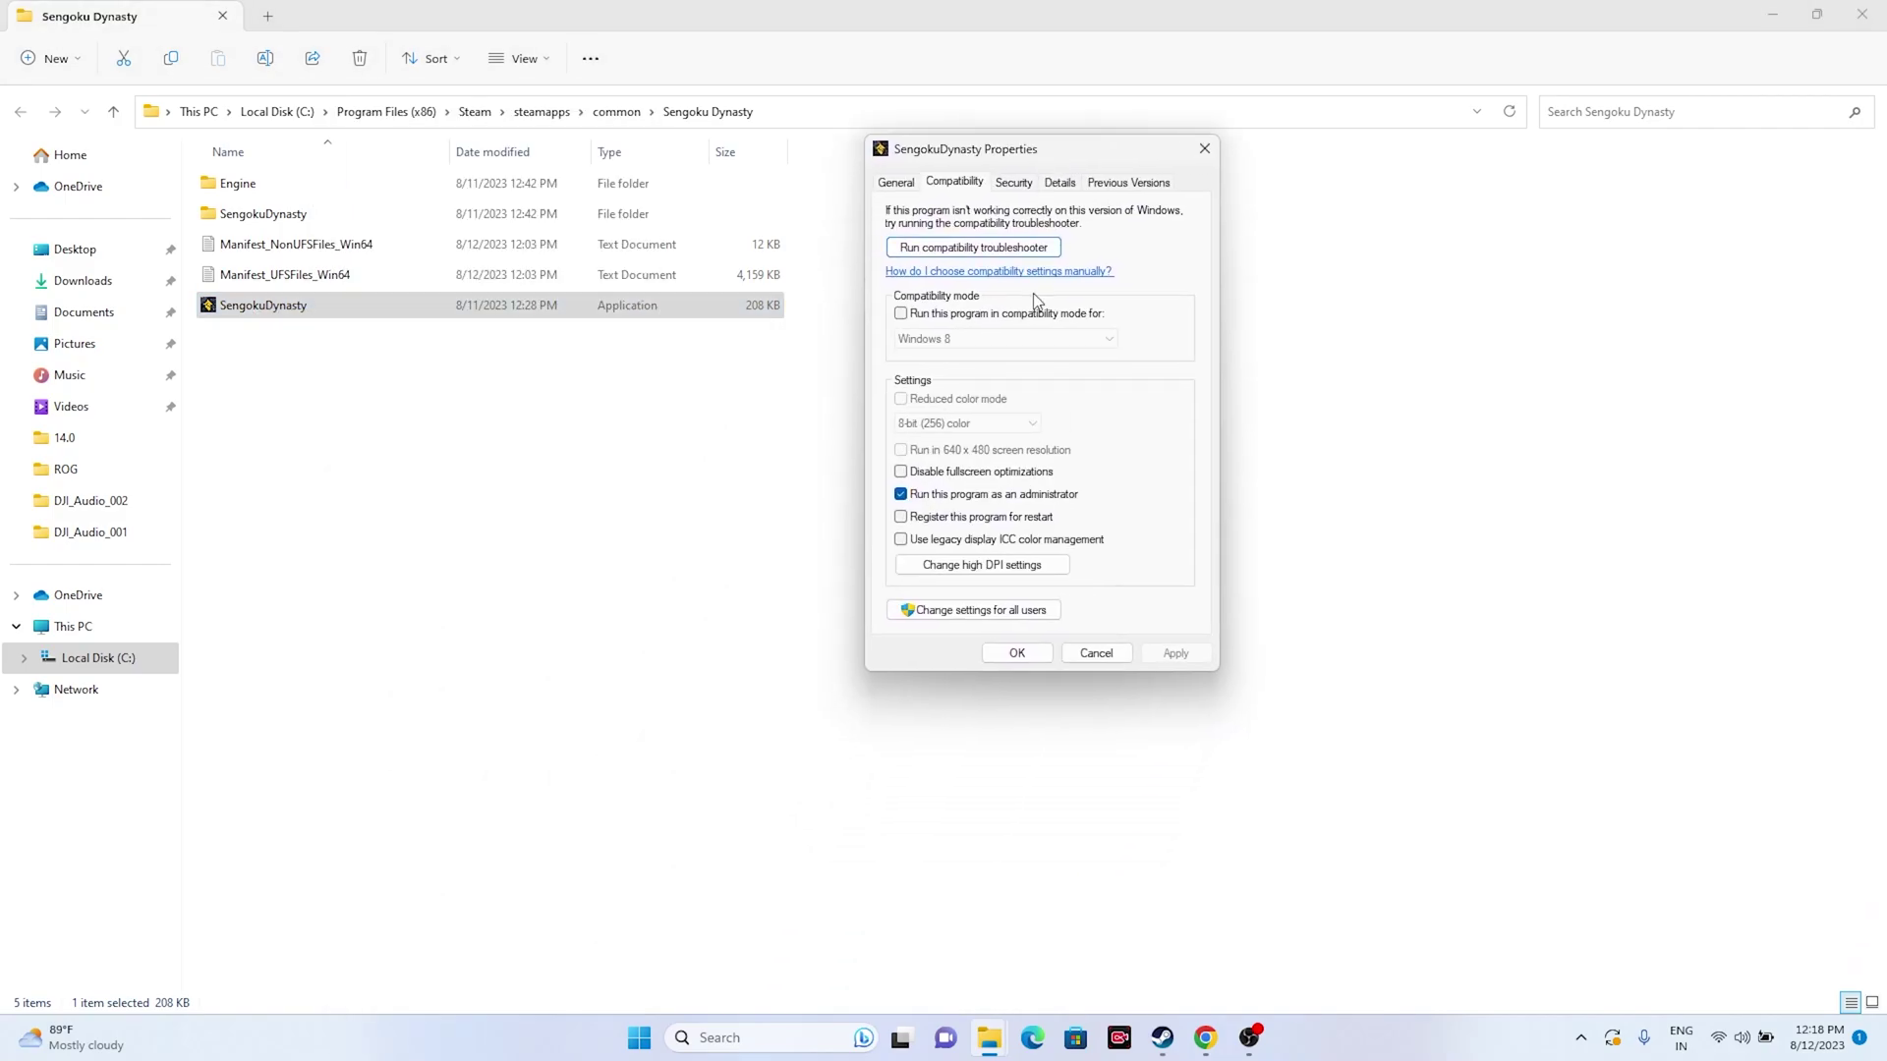
pyautogui.click(902, 313)
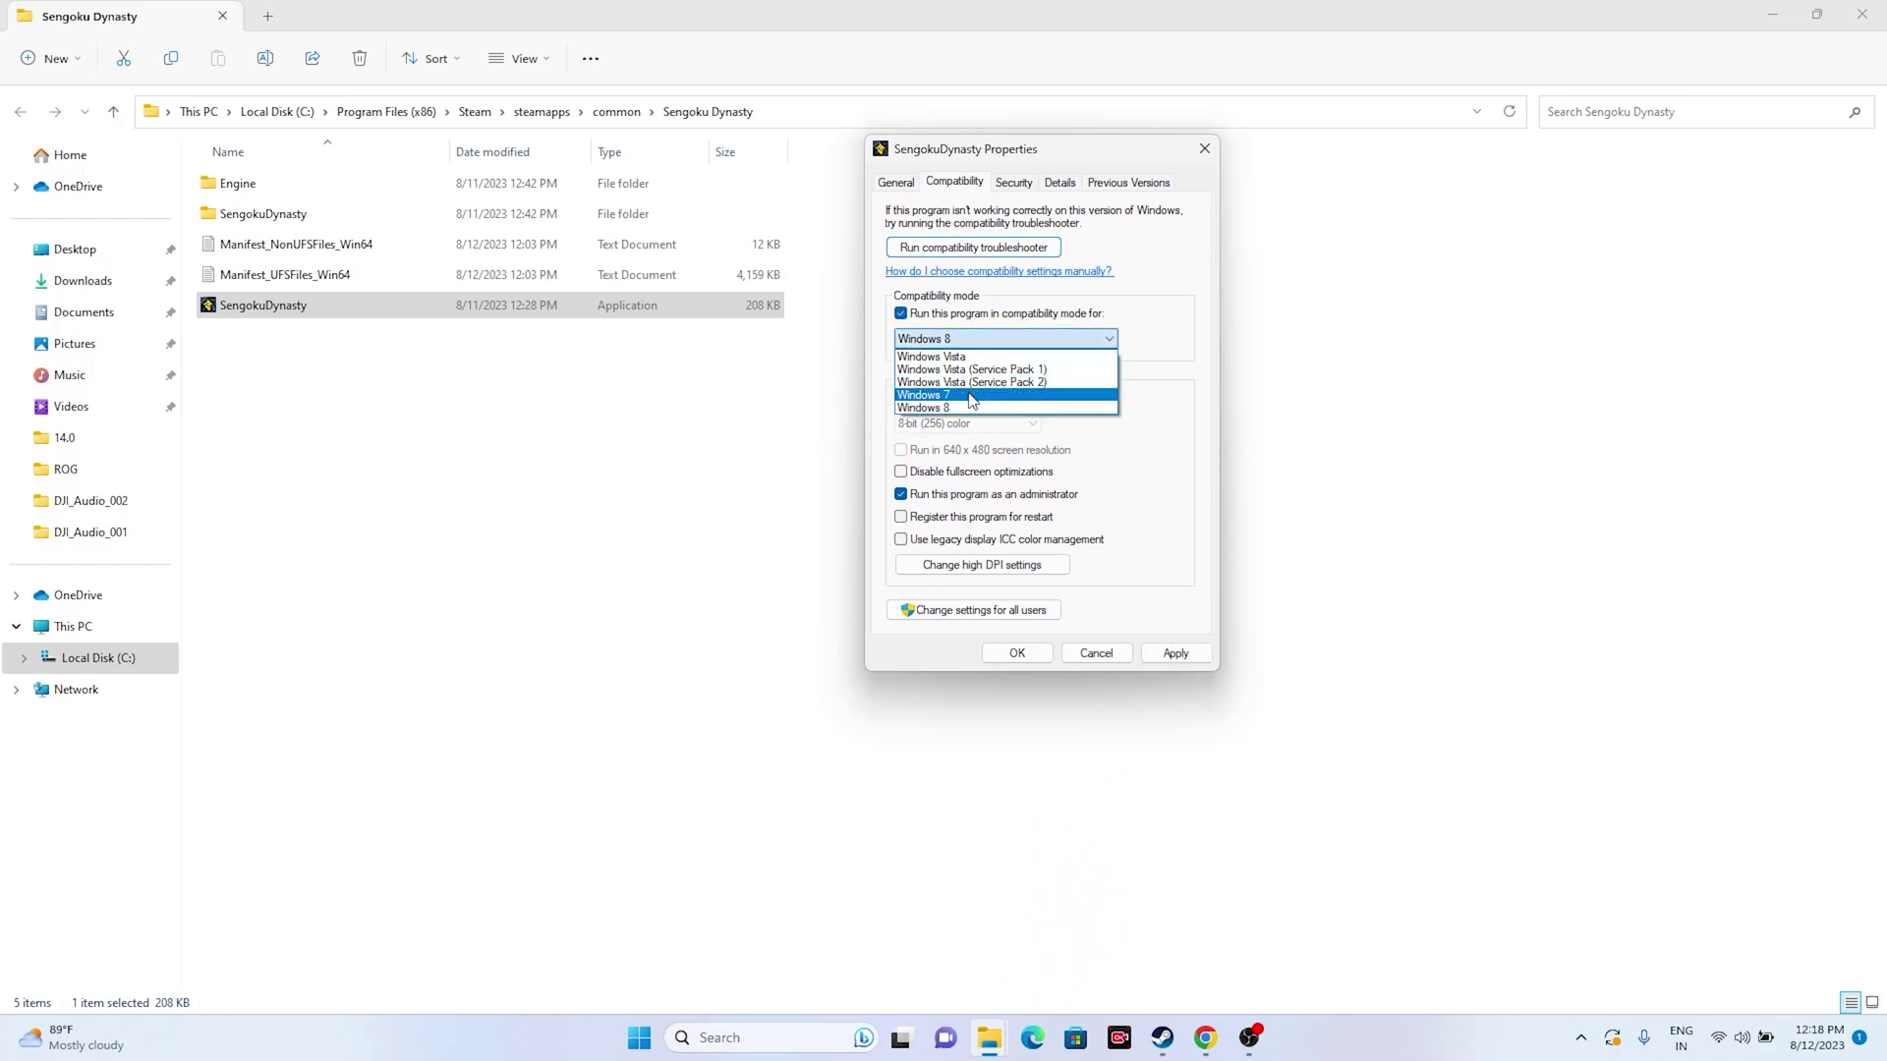
pyautogui.click(975, 394)
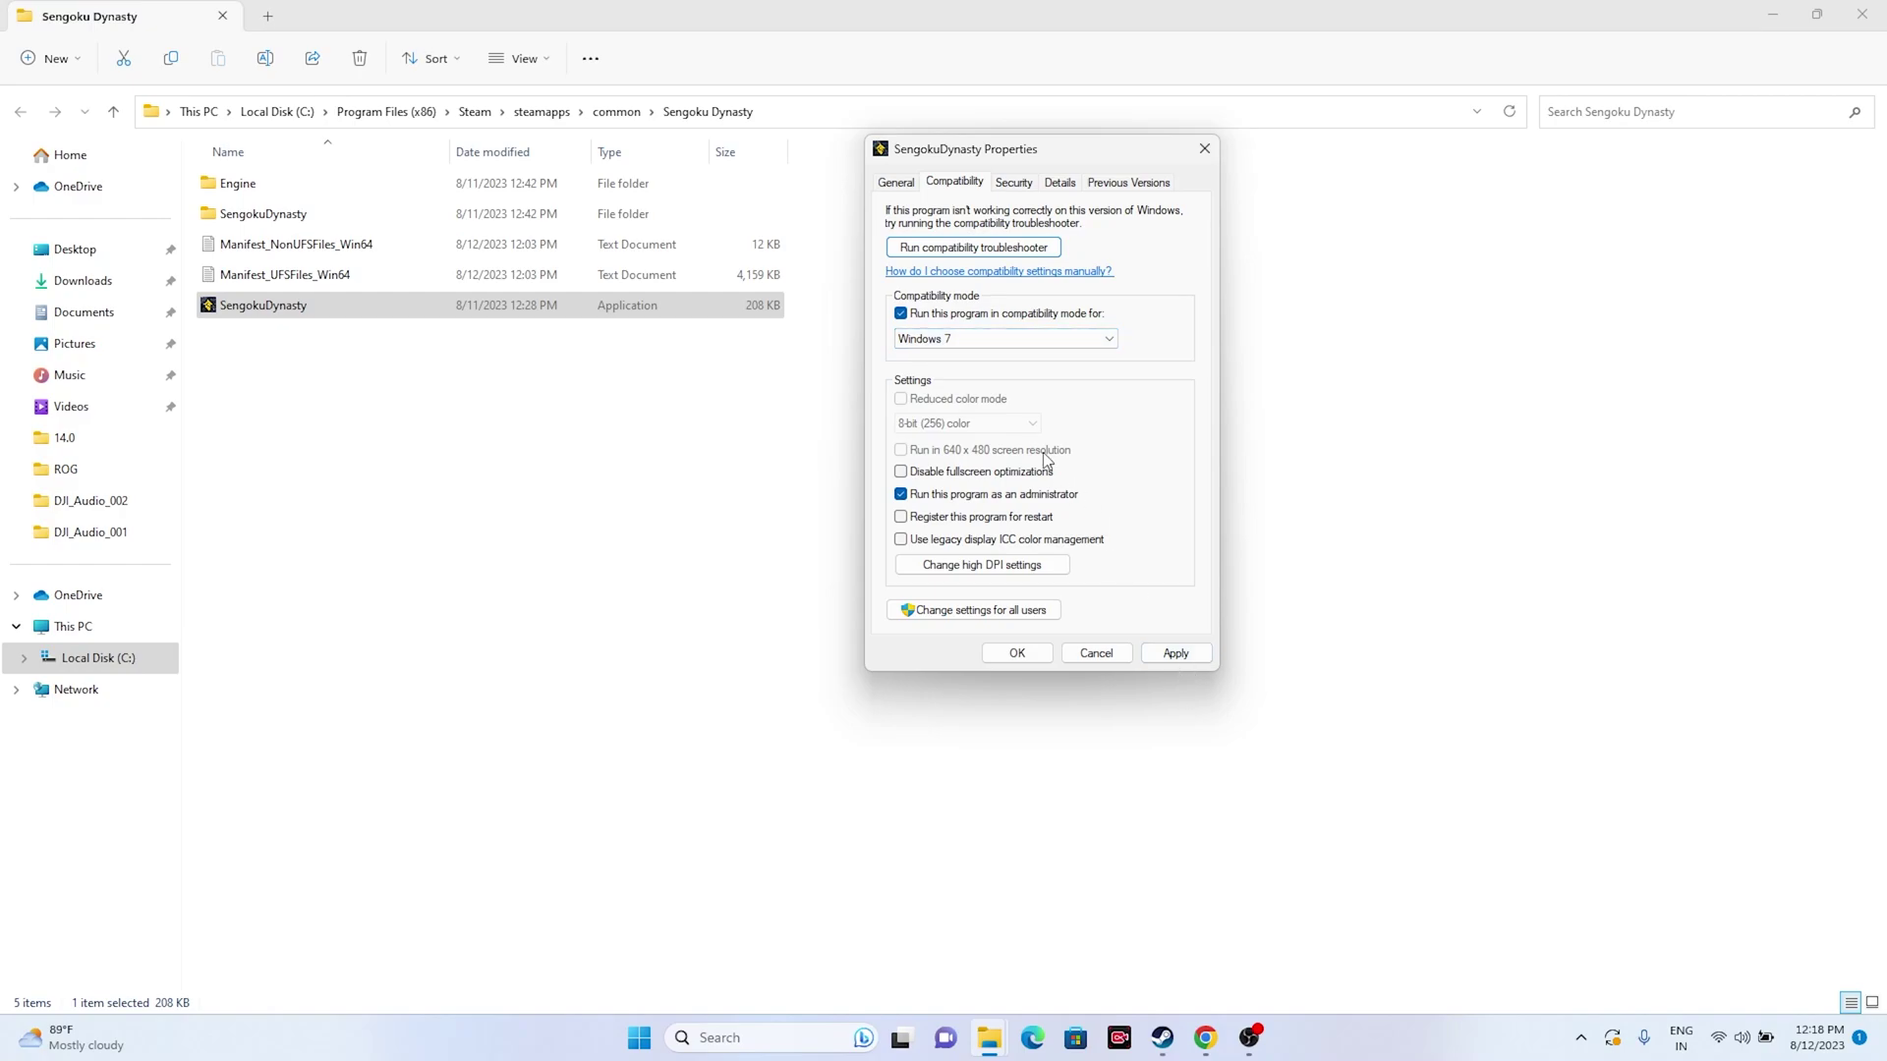
pyautogui.click(959, 346)
pyautogui.click(968, 413)
pyautogui.press('Down')
pyautogui.click(1174, 656)
pyautogui.click(1204, 149)
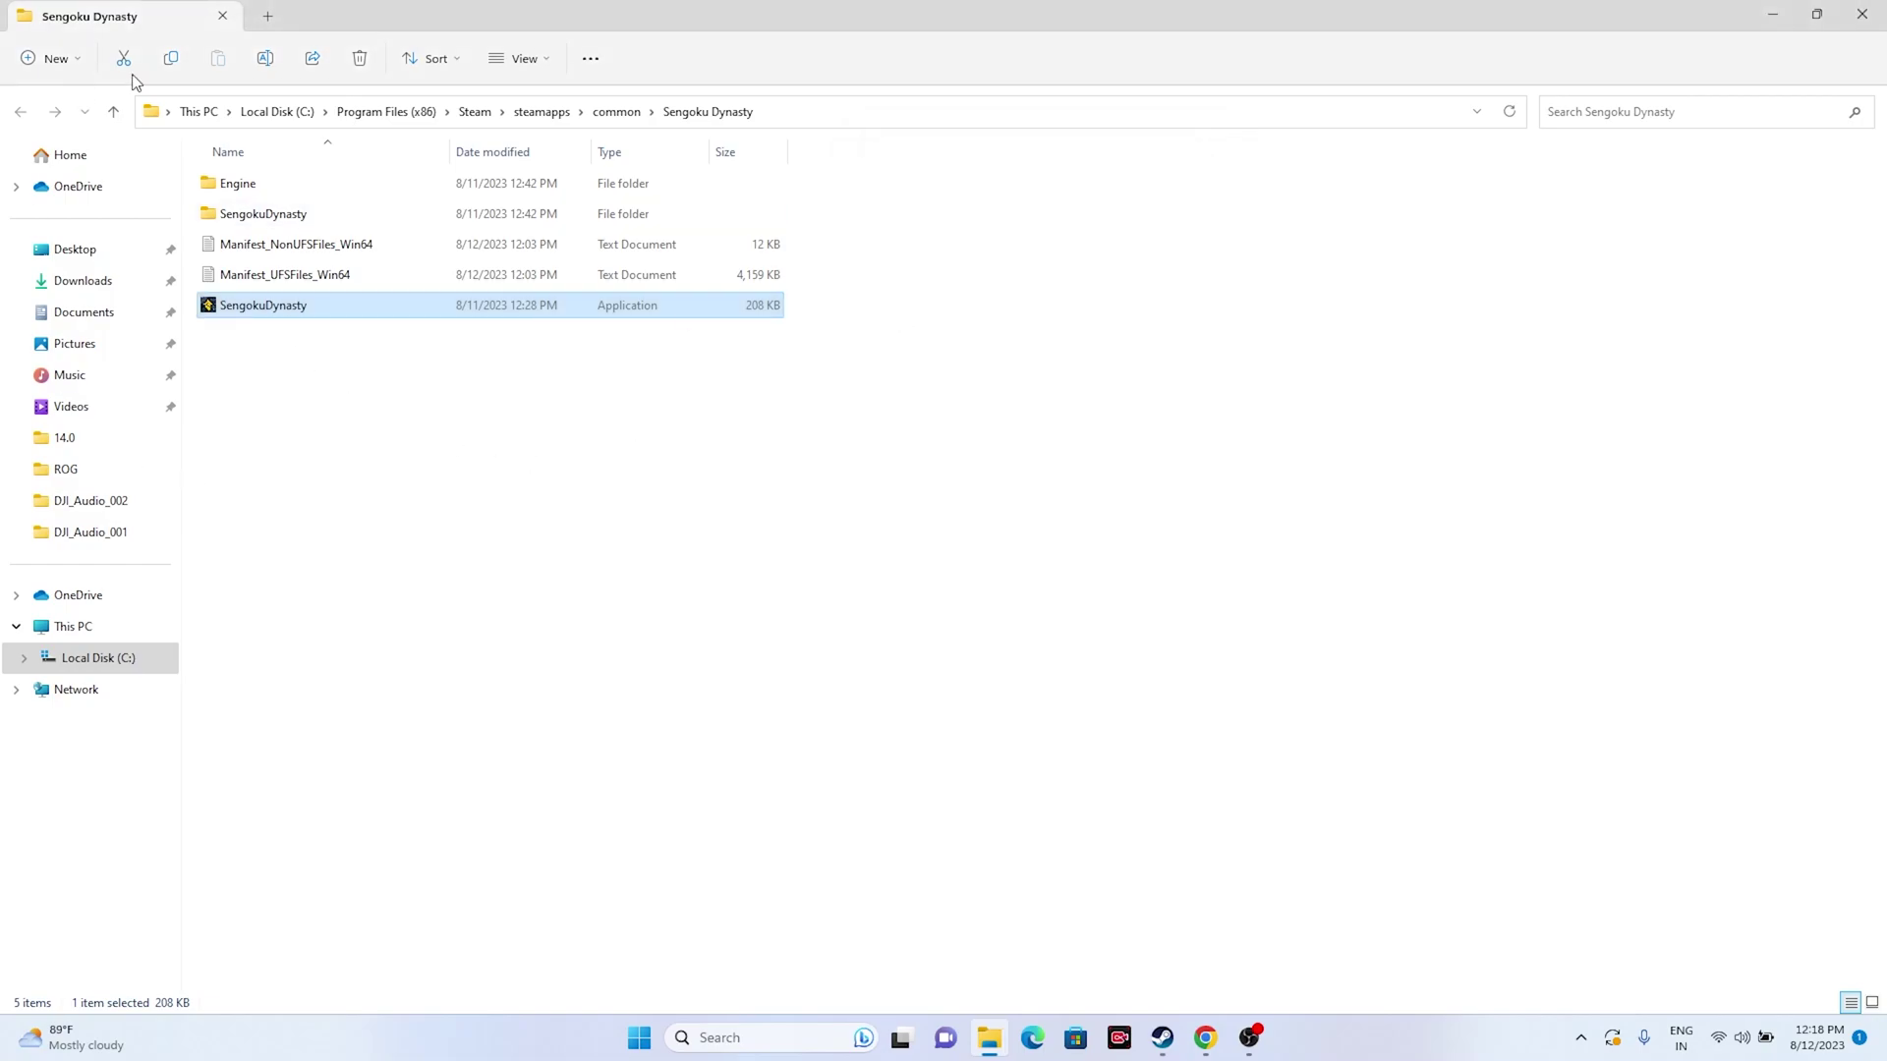
pyautogui.click(1861, 14)
# - Close Steam's game properties and open Date & time under Time & language in Windows Settings
pyautogui.click(1341, 227)
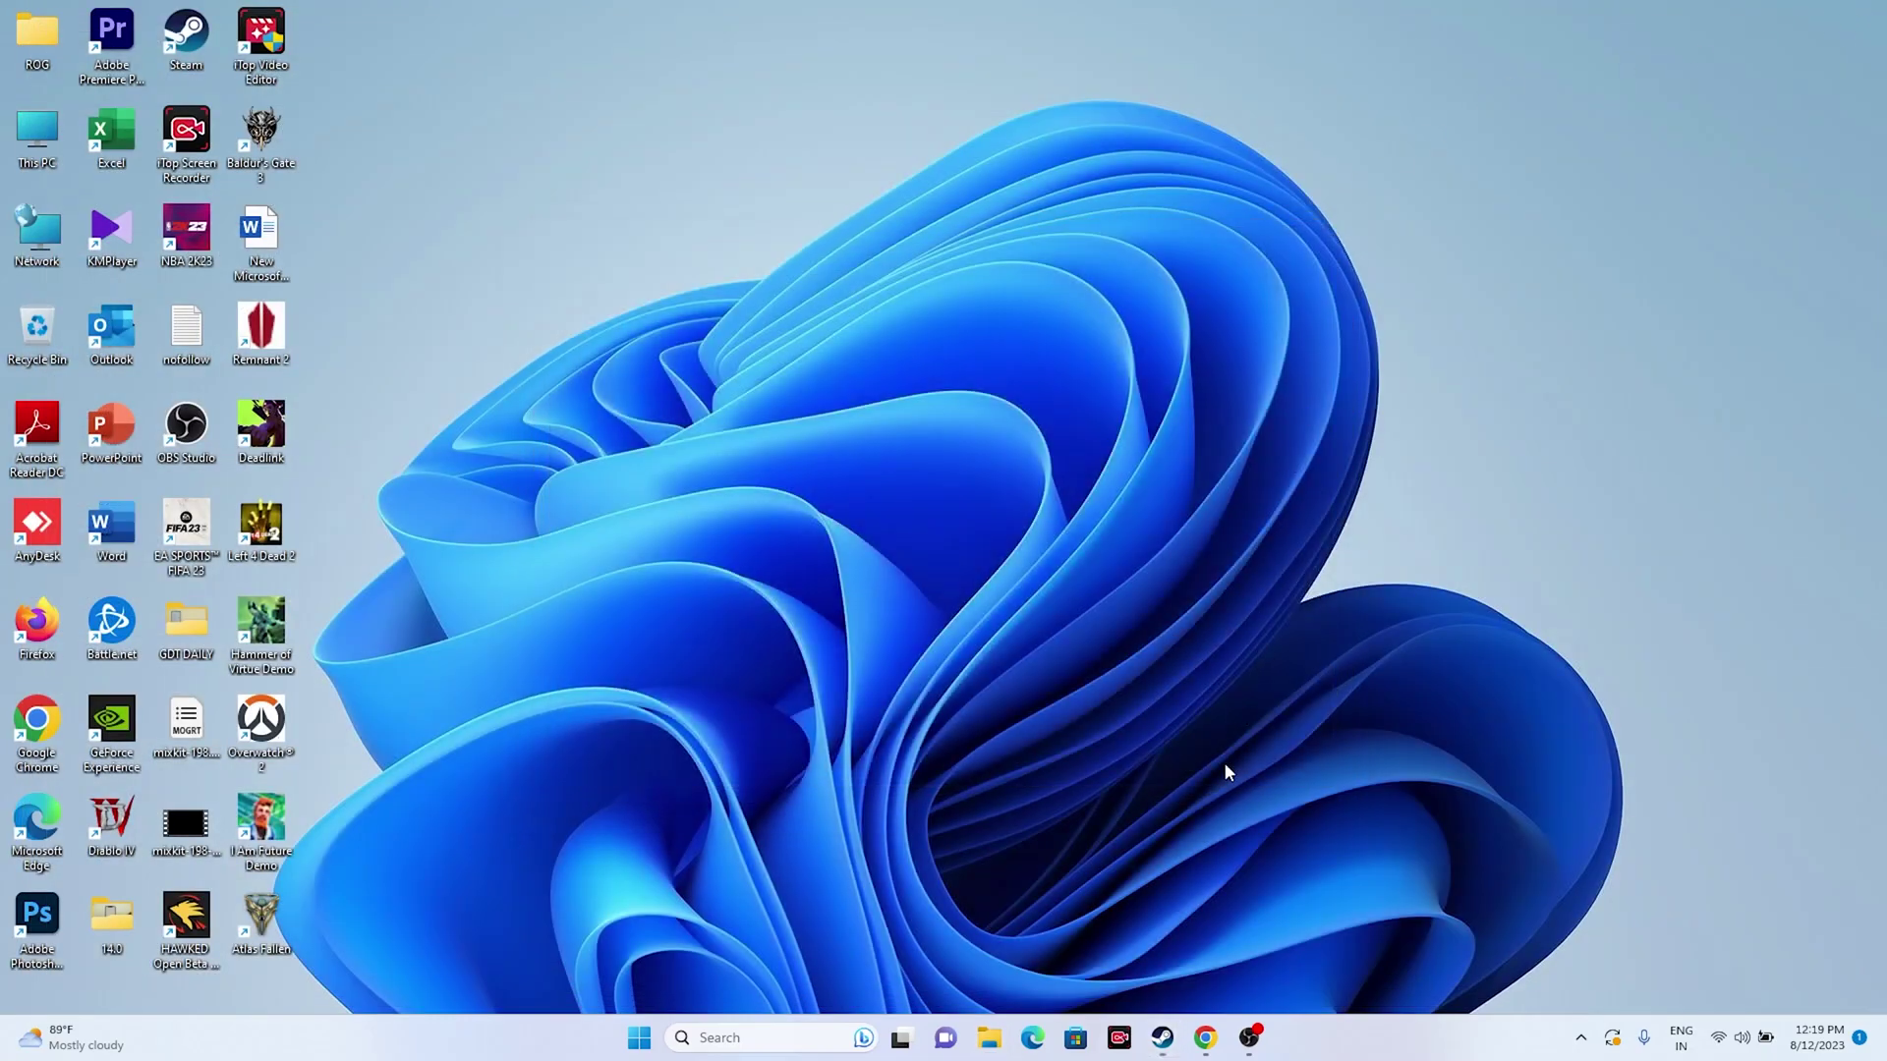
pyautogui.click(1162, 1038)
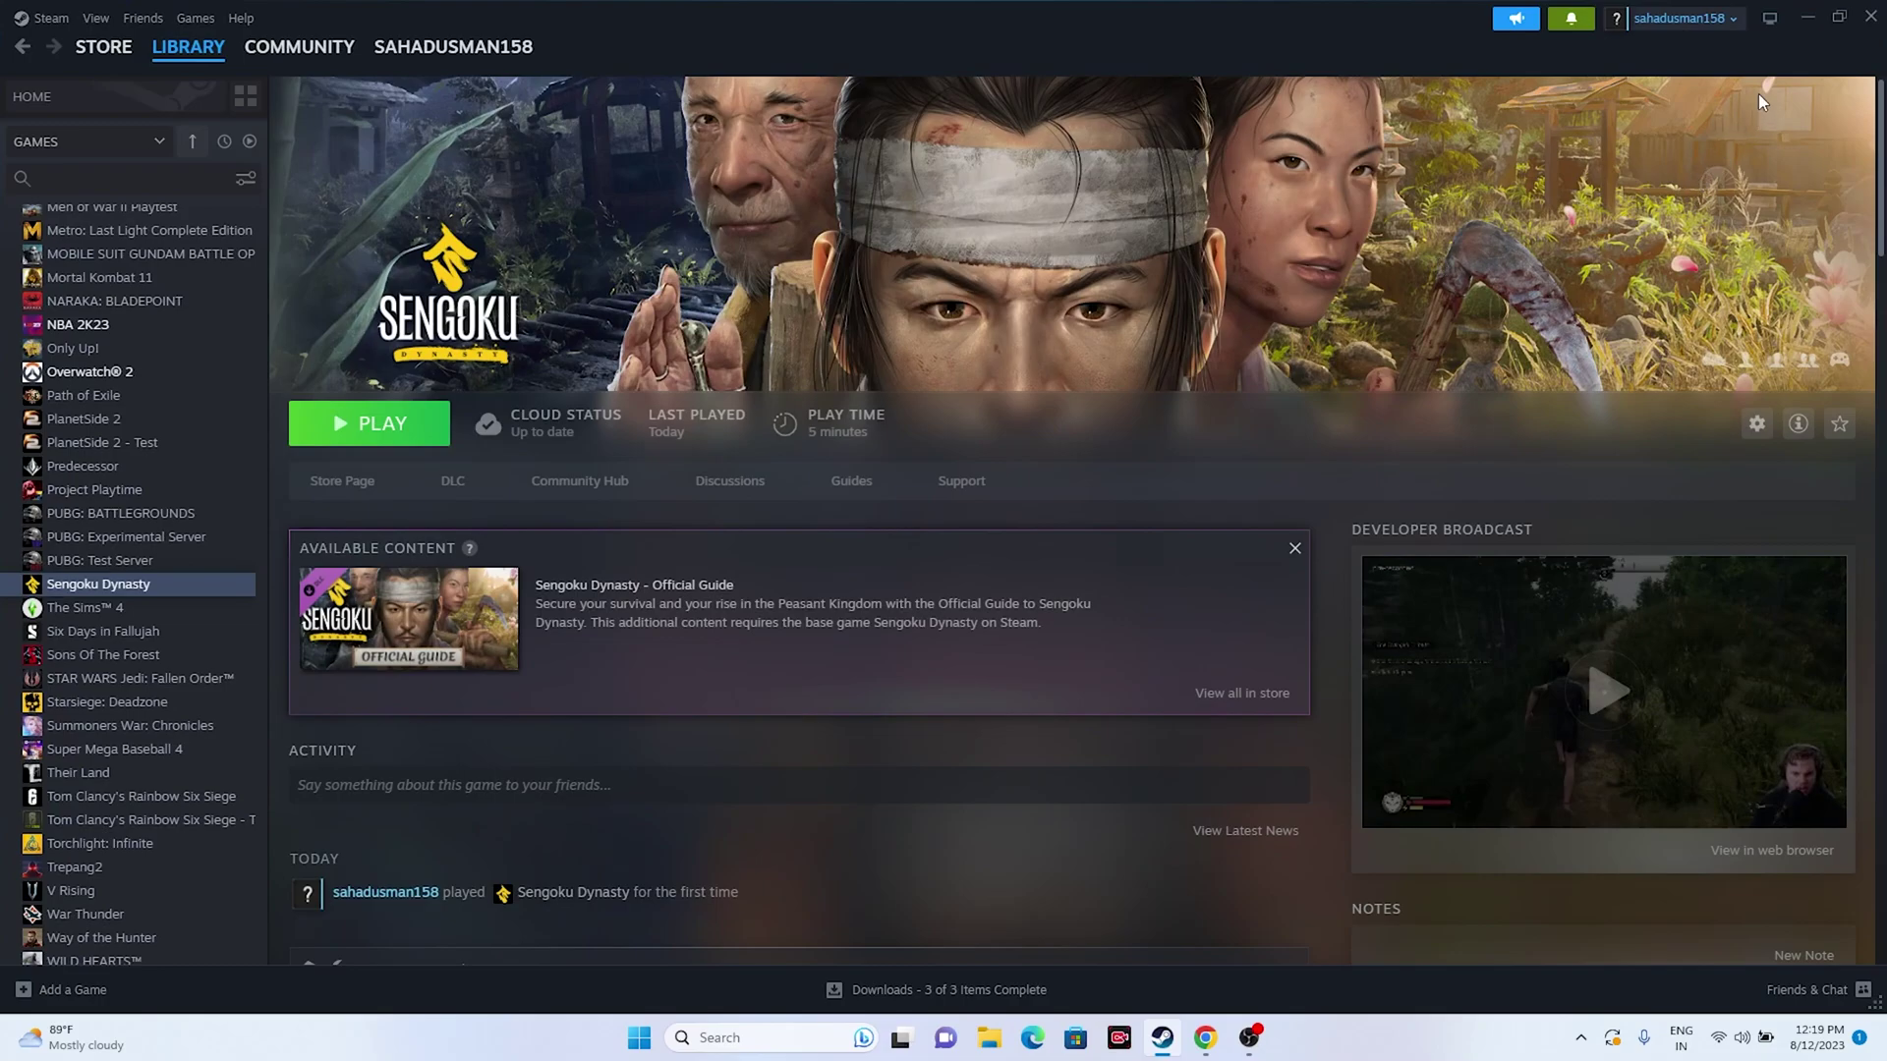
pyautogui.click(1805, 17)
pyautogui.click(740, 1037)
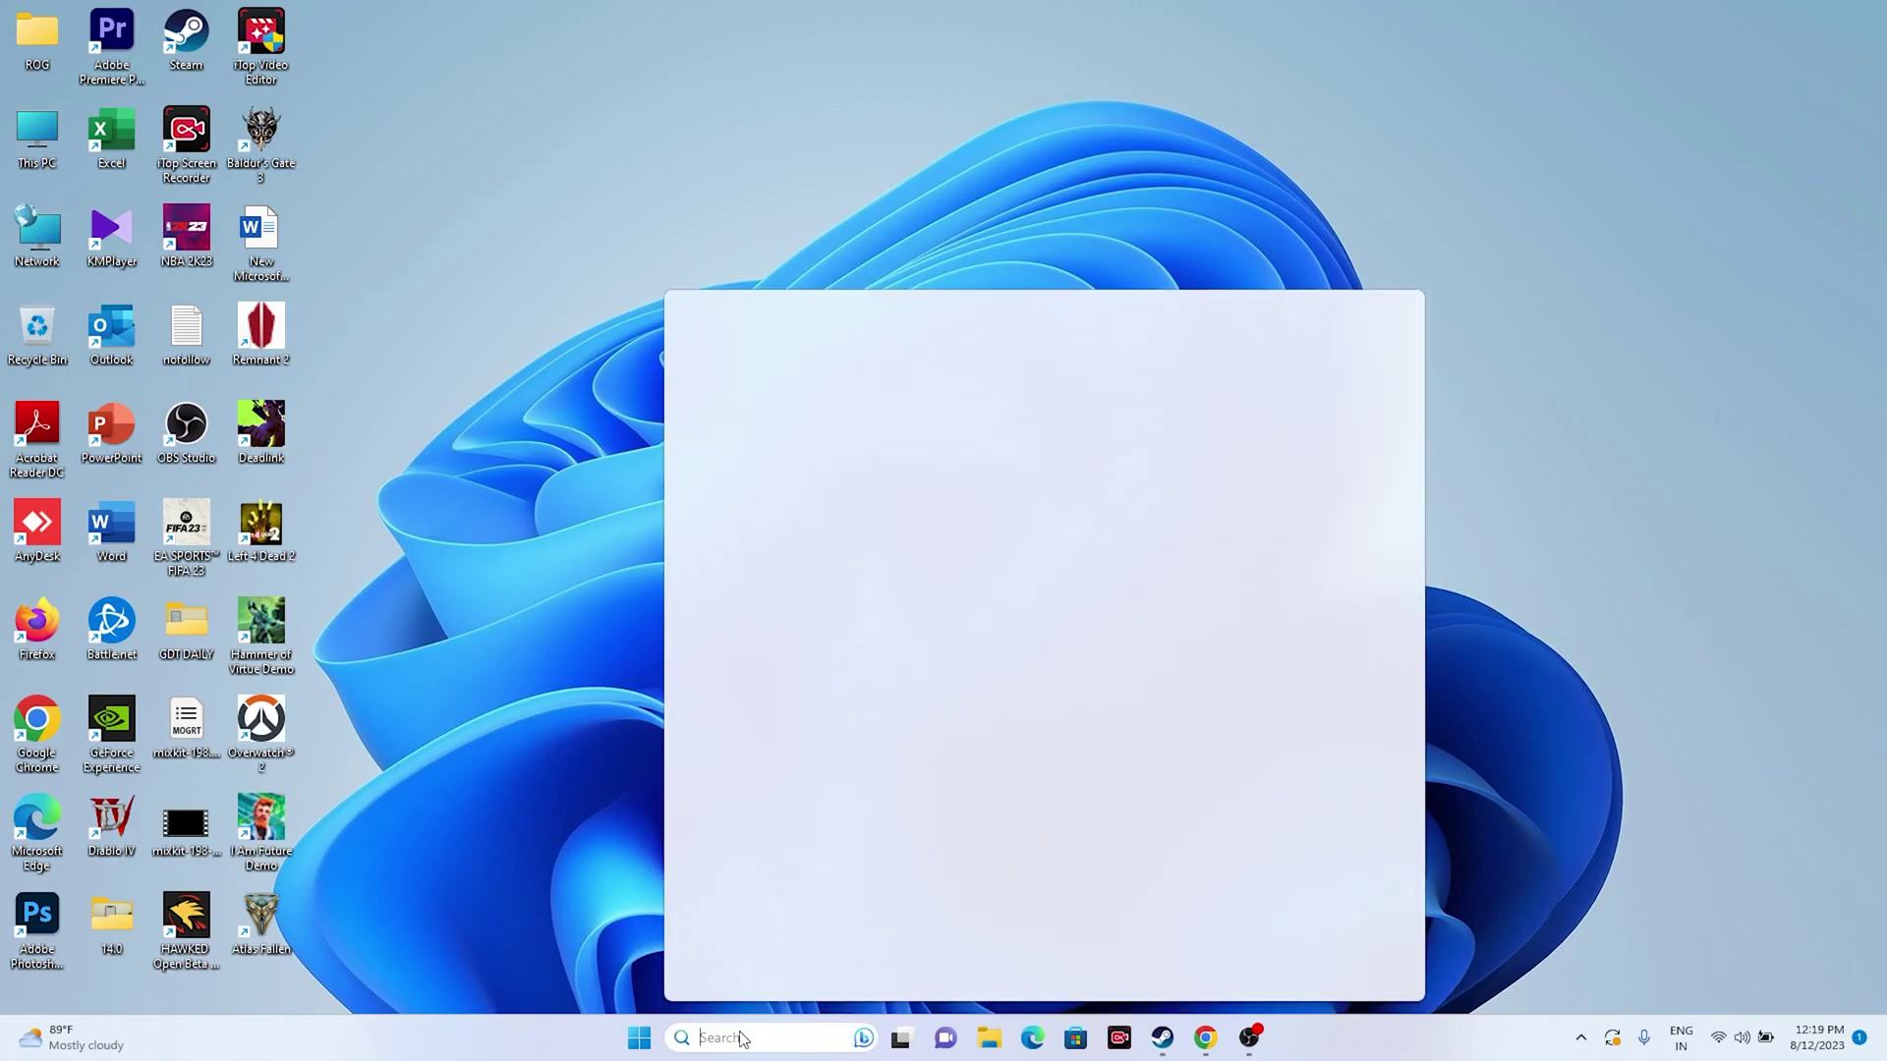
pyautogui.click(771, 619)
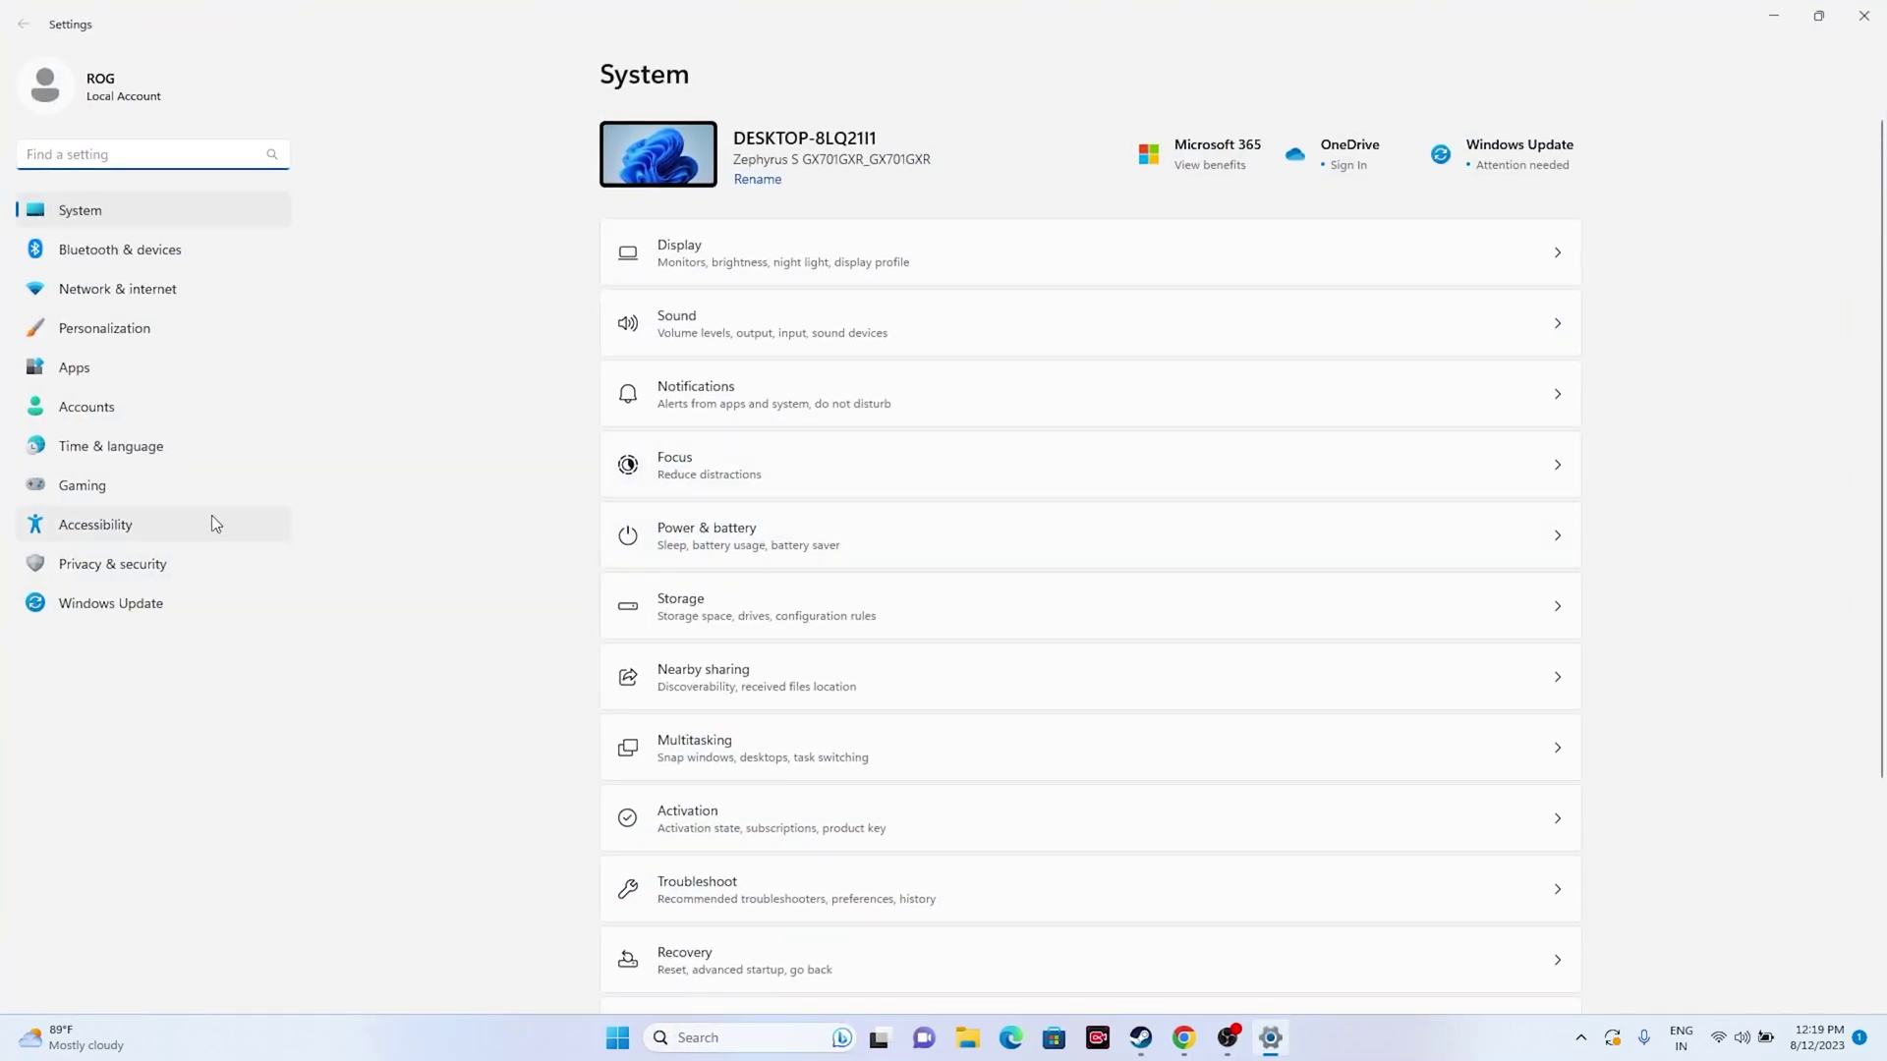
pyautogui.click(149, 444)
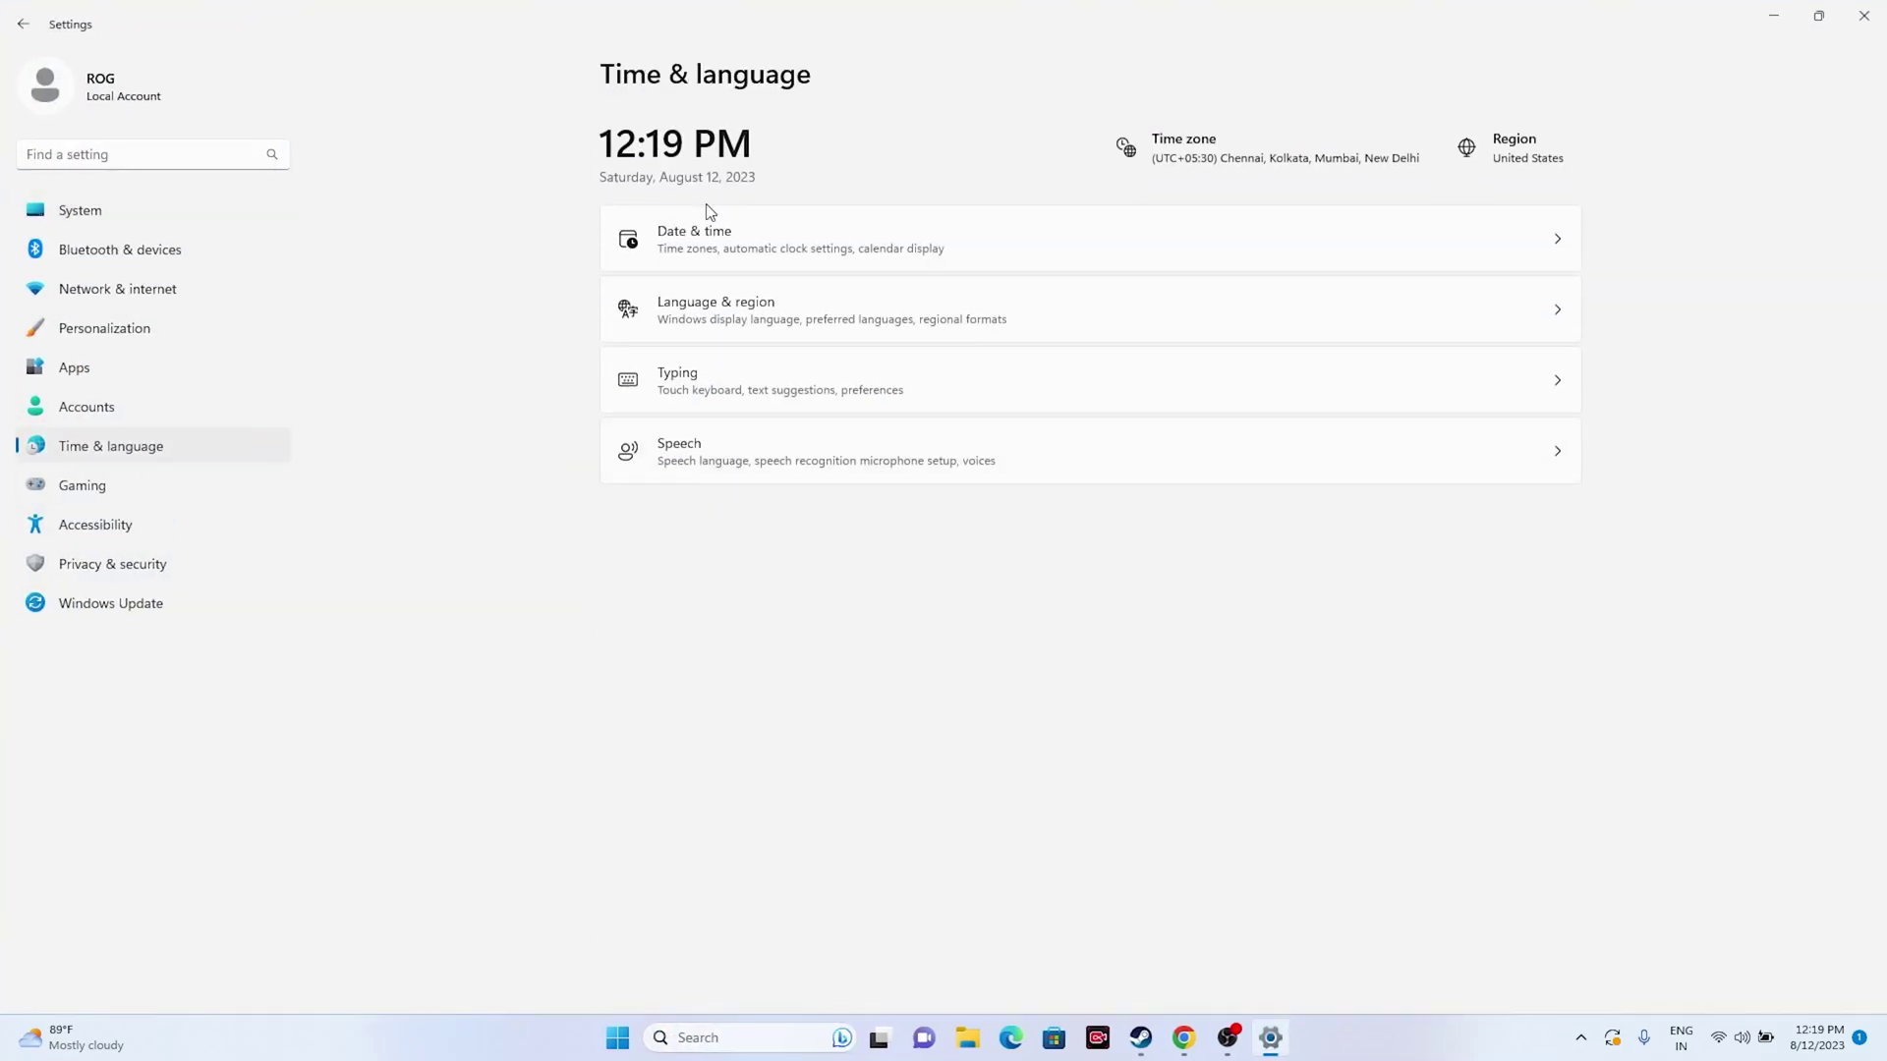
pyautogui.click(703, 235)
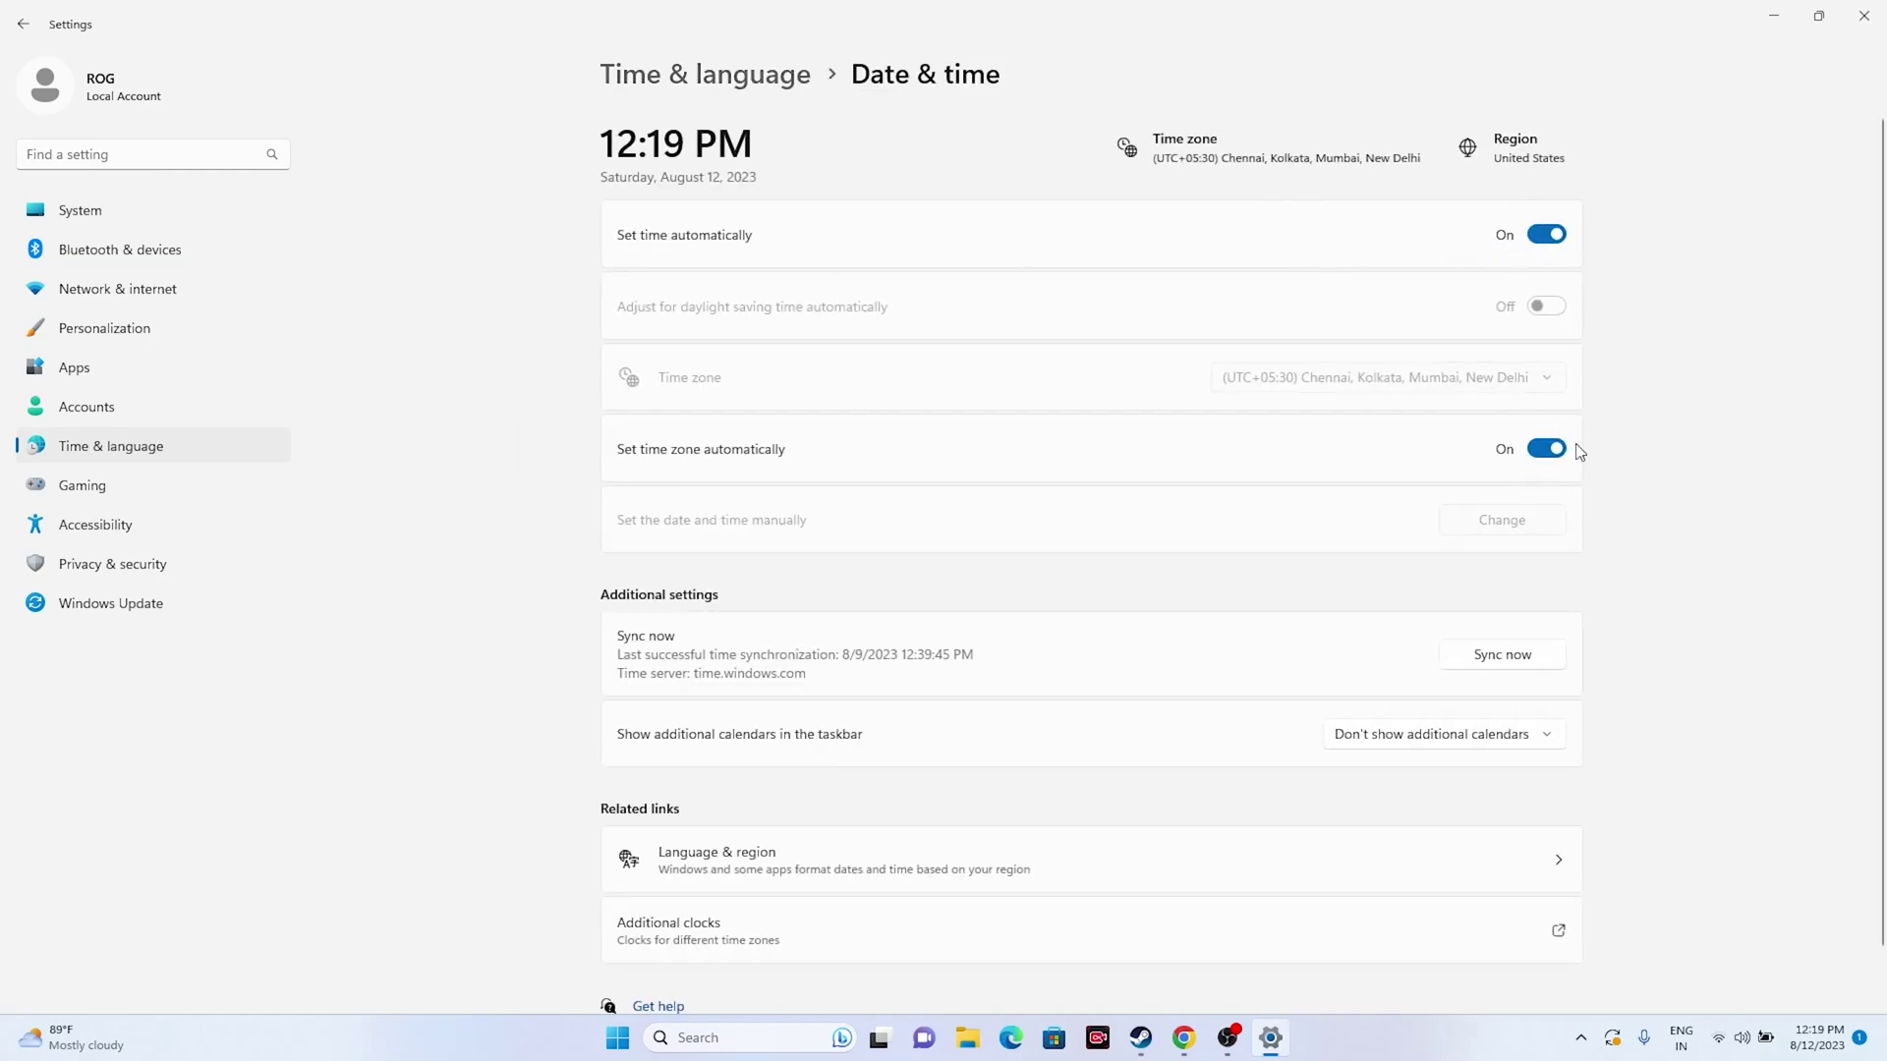
# - Toggle 'Set time zone automatically' off and back on, then close Settings and restore Steam
pyautogui.click(1541, 449)
pyautogui.click(1543, 449)
pyautogui.click(1864, 16)
pyautogui.click(1162, 1038)
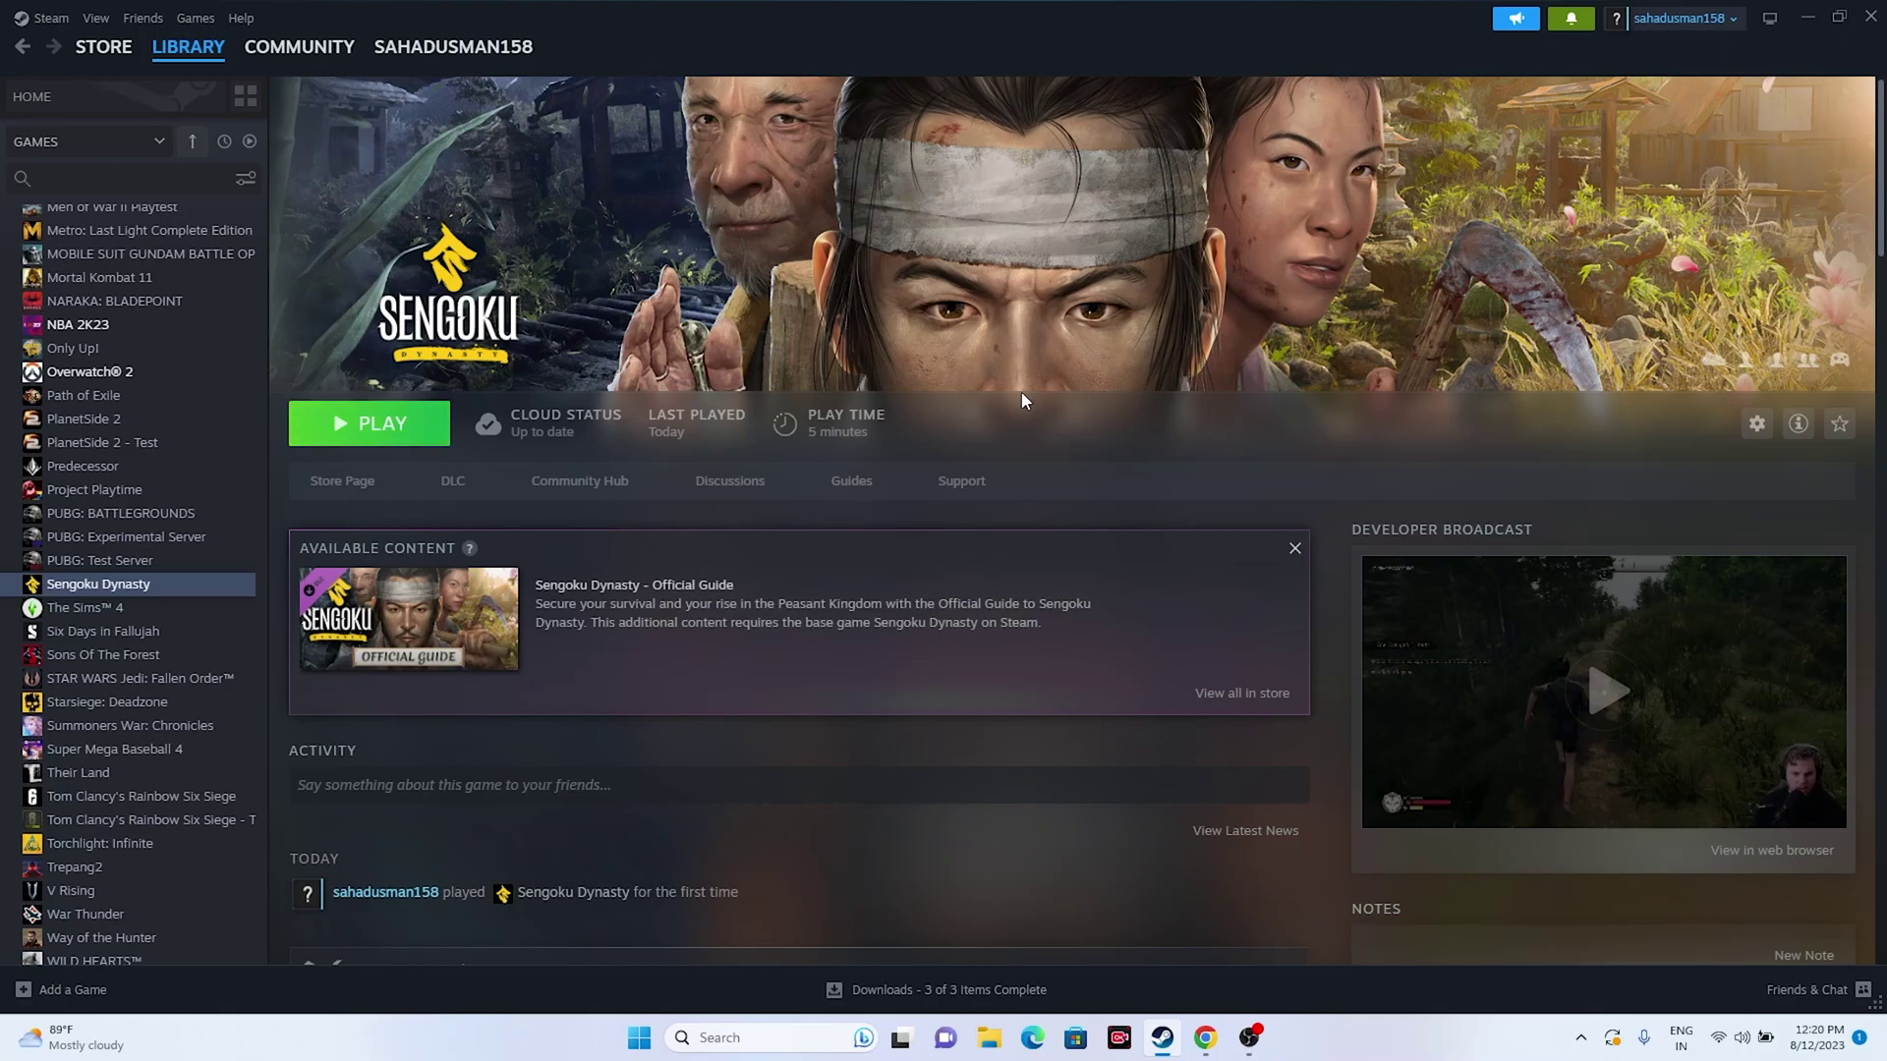
pyautogui.click(1808, 17)
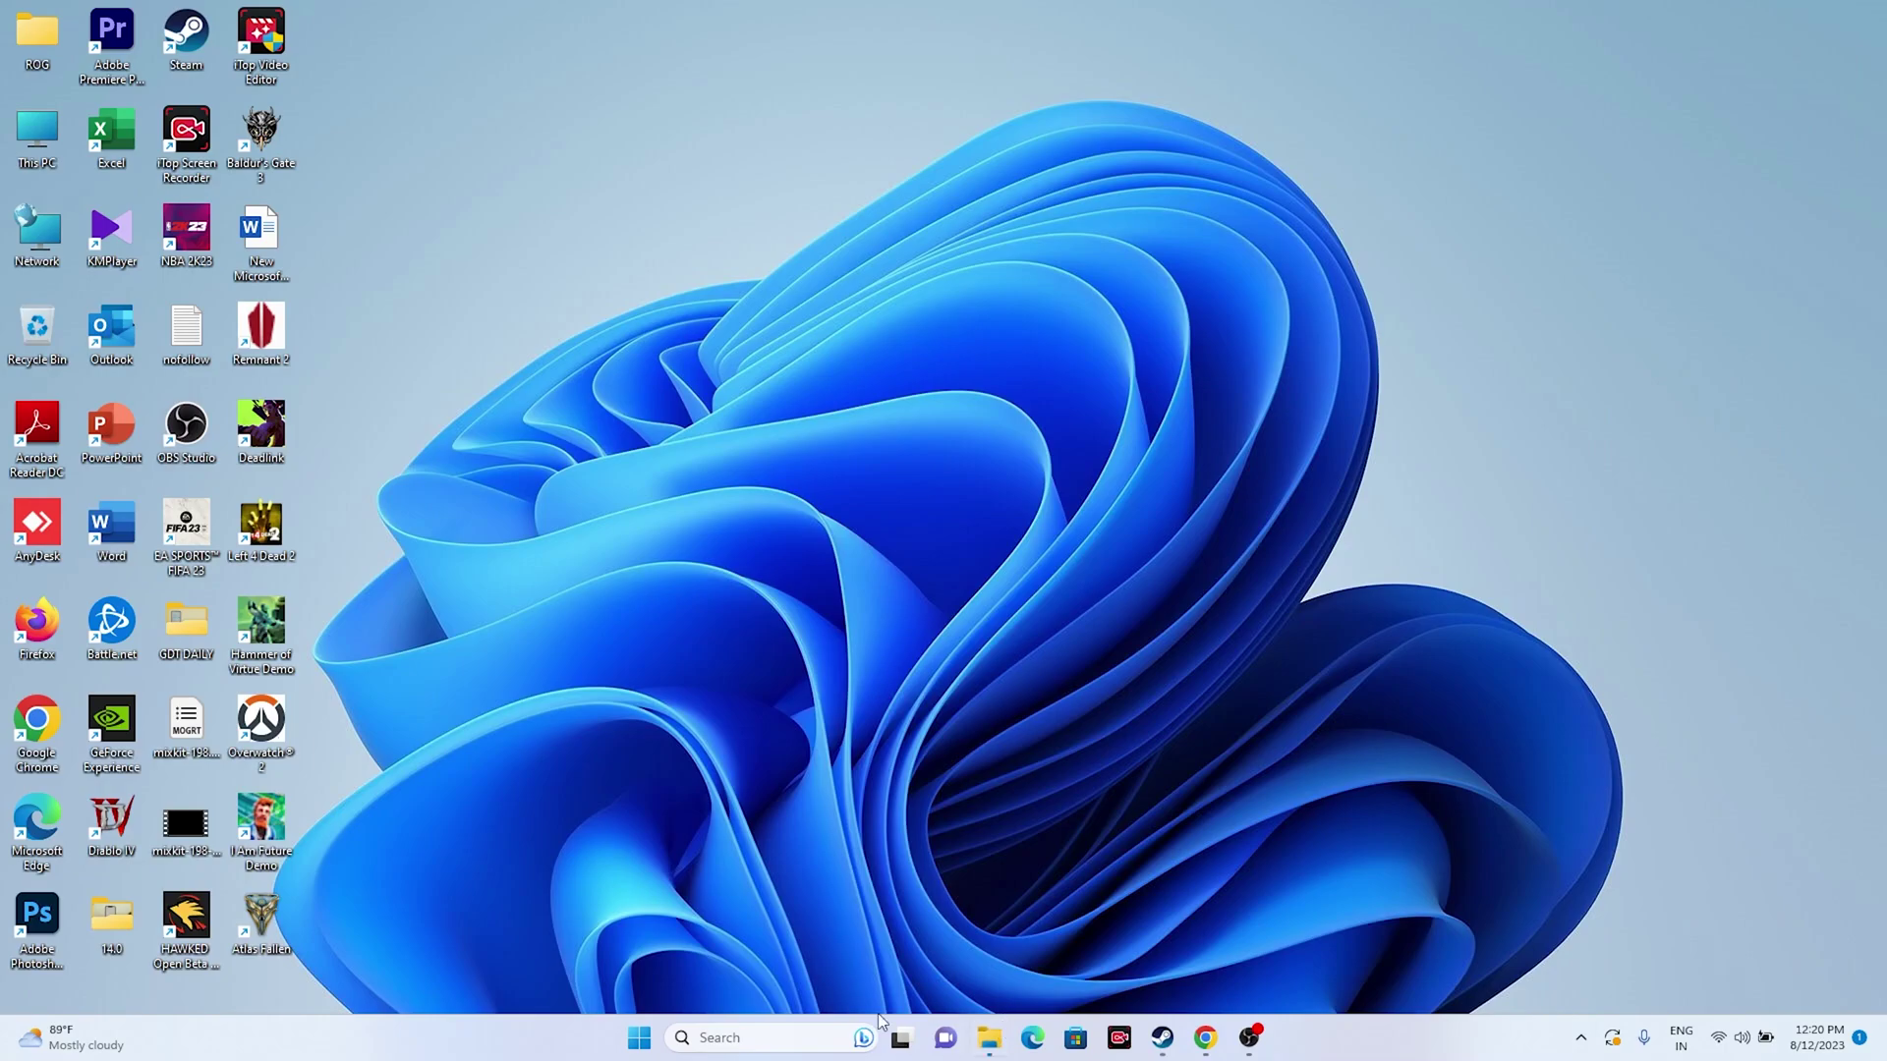
pyautogui.click(990, 1038)
pyautogui.click(79, 629)
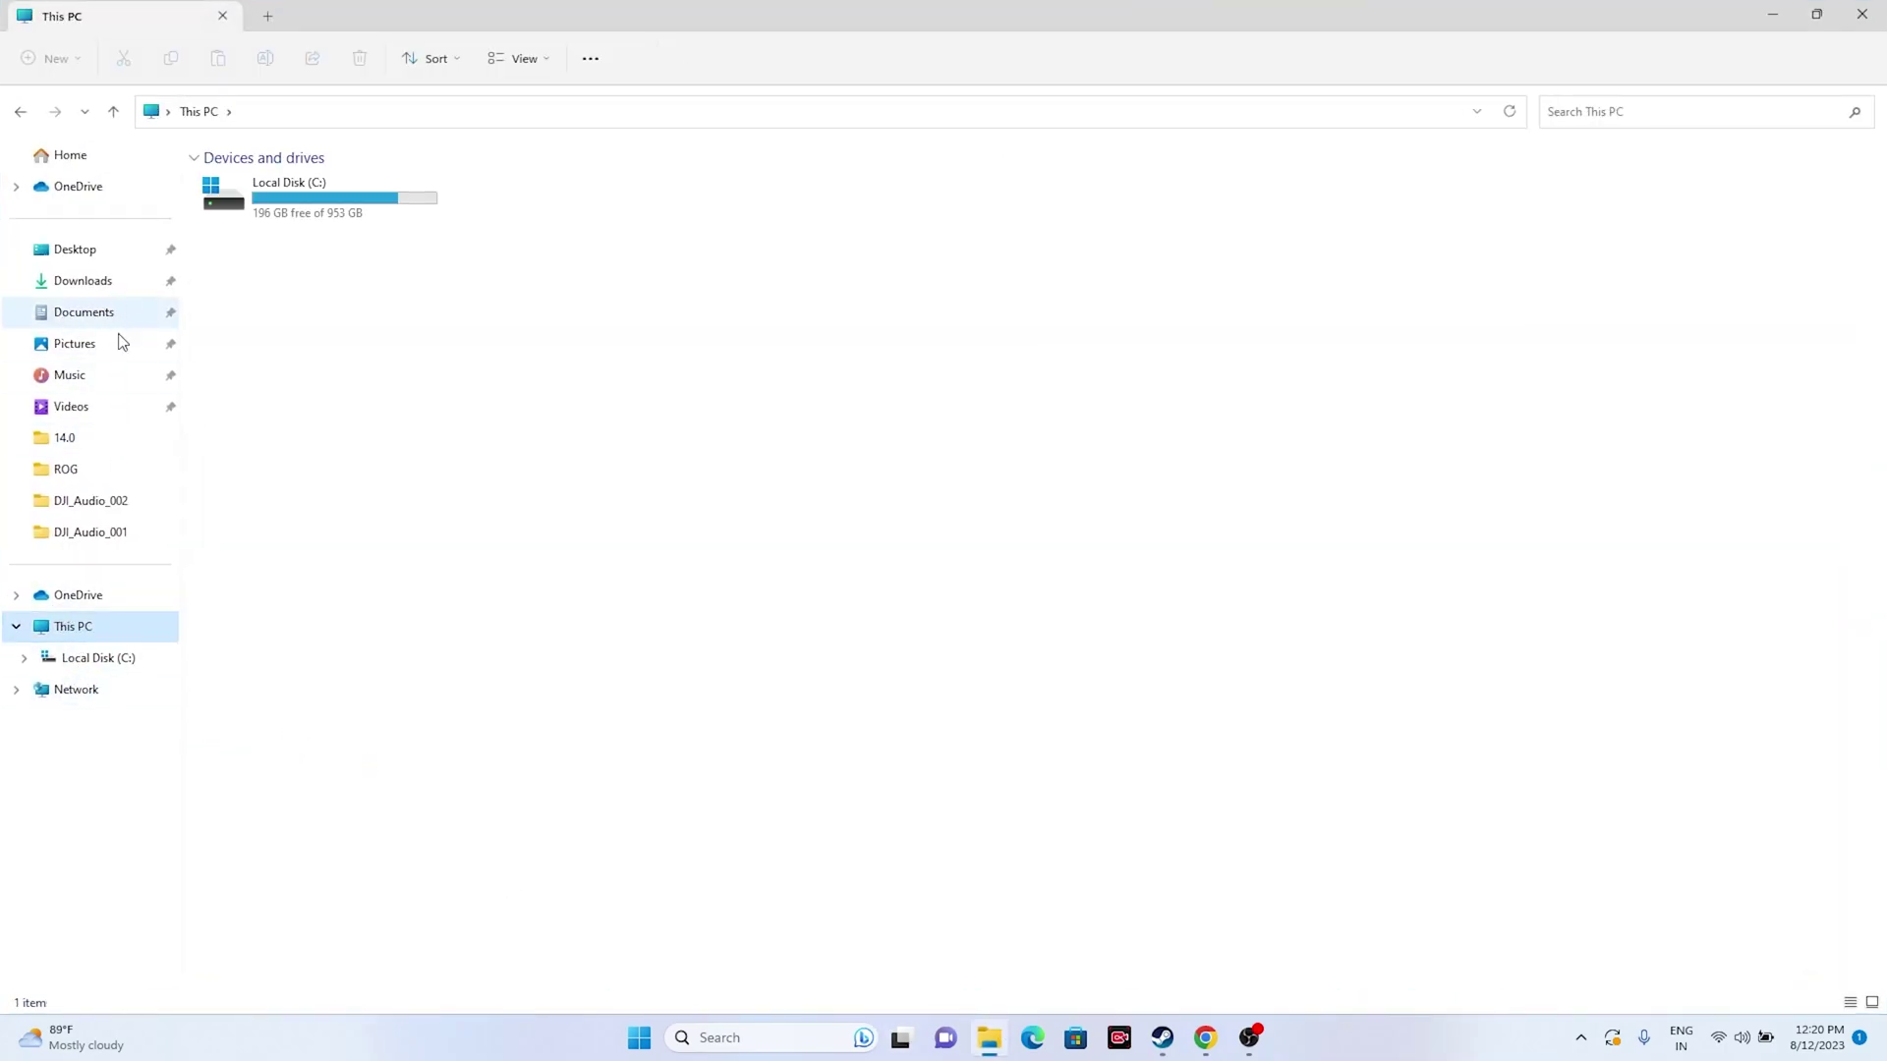
pyautogui.click(85, 312)
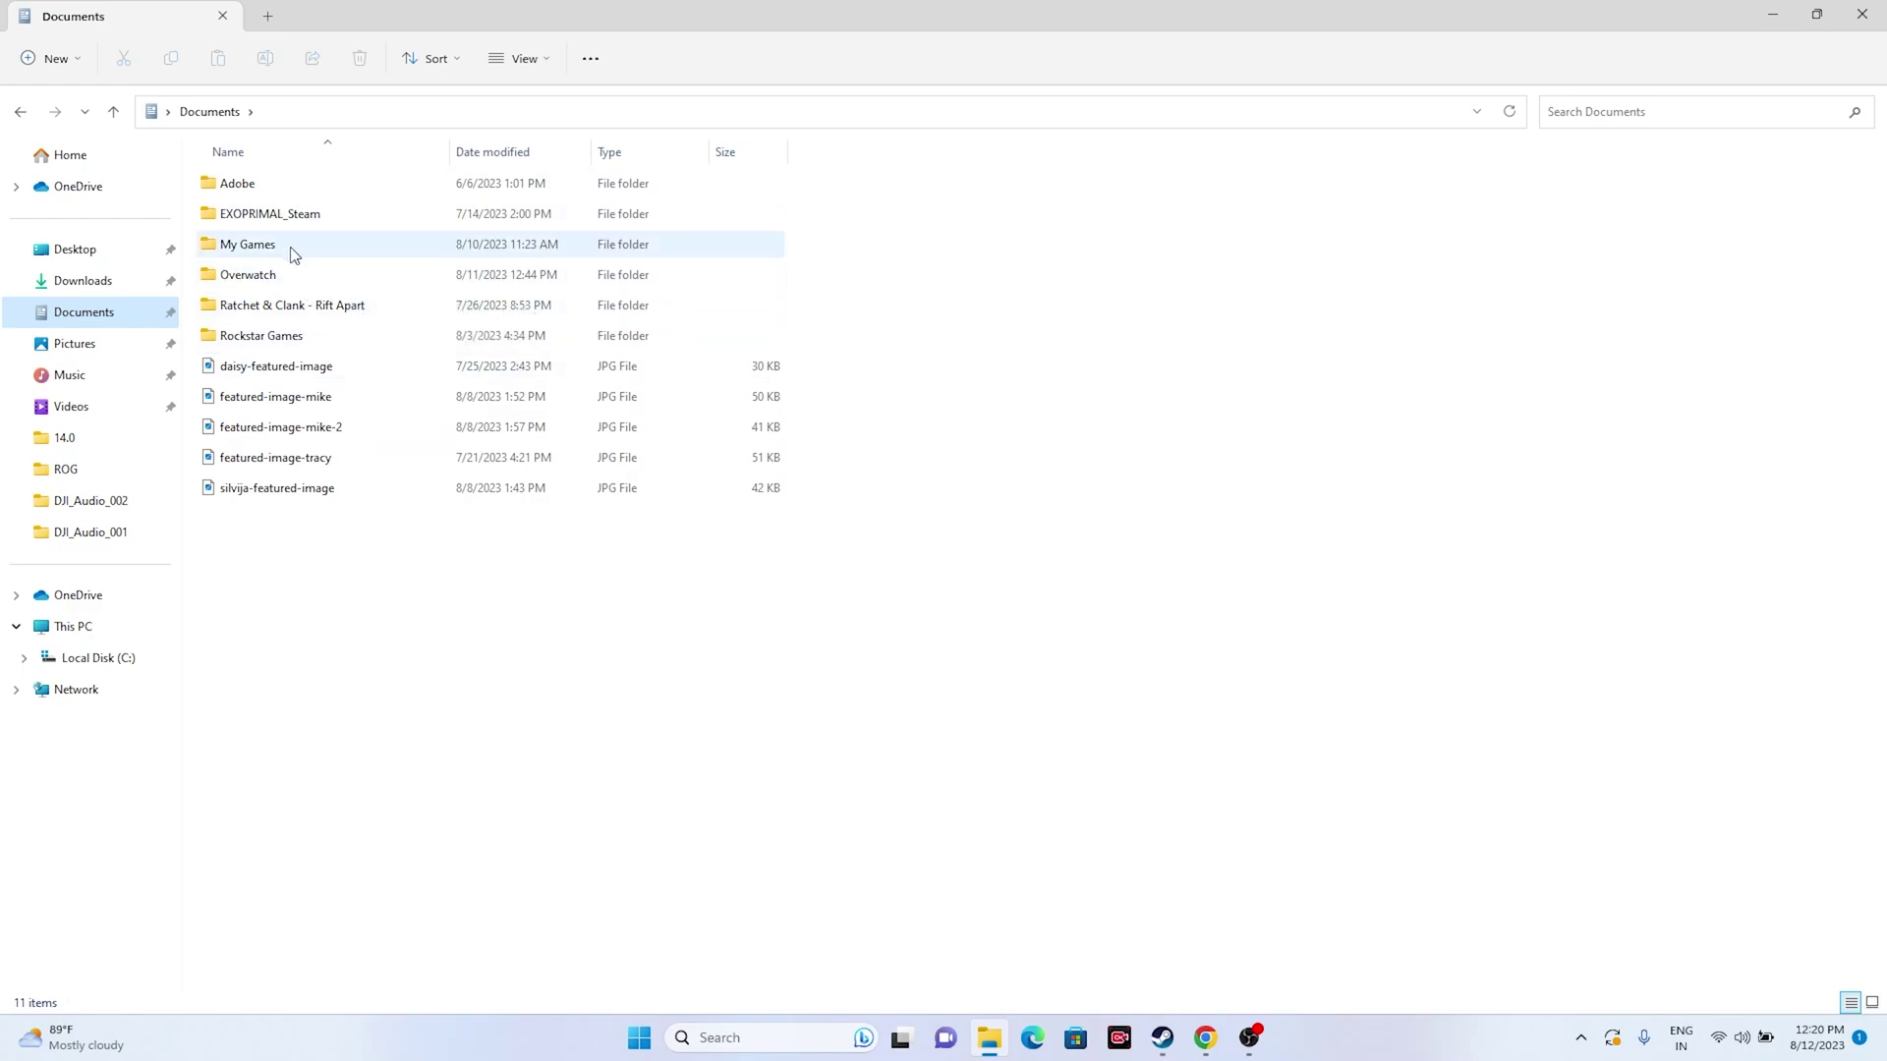
pyautogui.moveTo(290, 255)
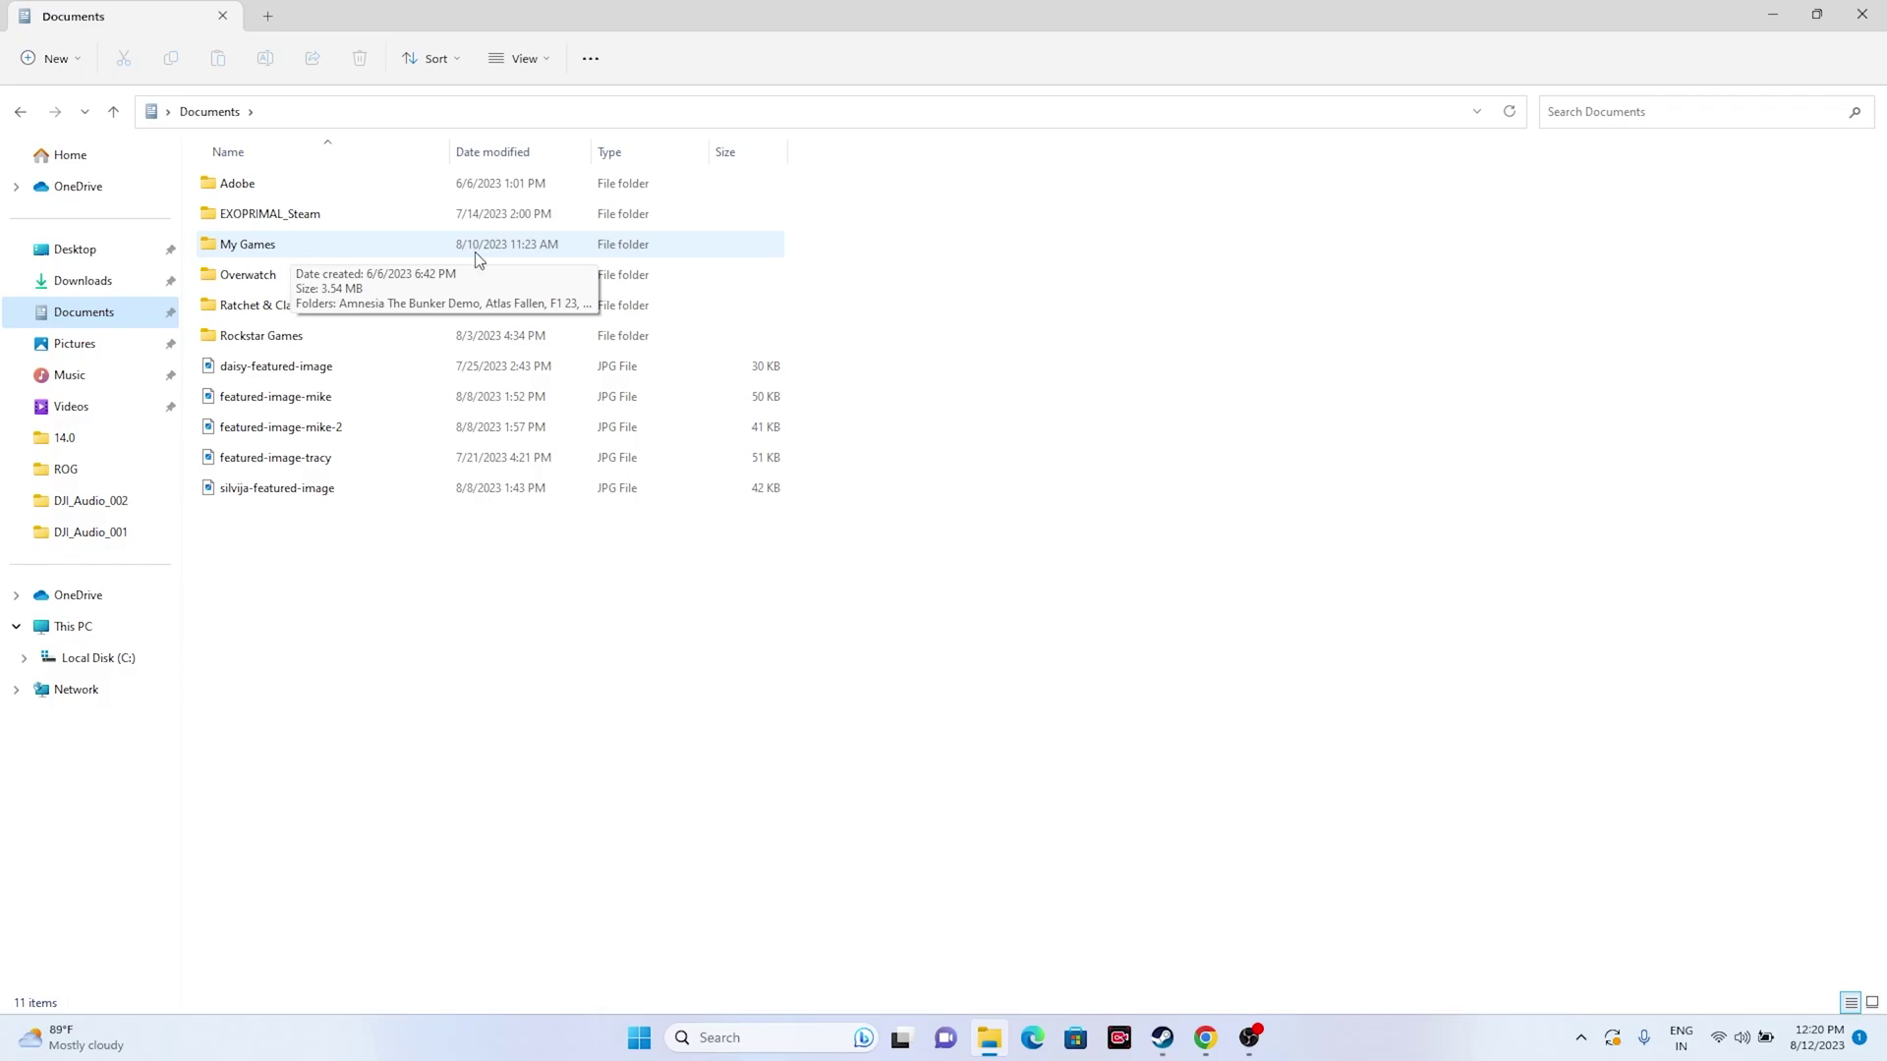
pyautogui.click(1864, 15)
pyautogui.click(1162, 1037)
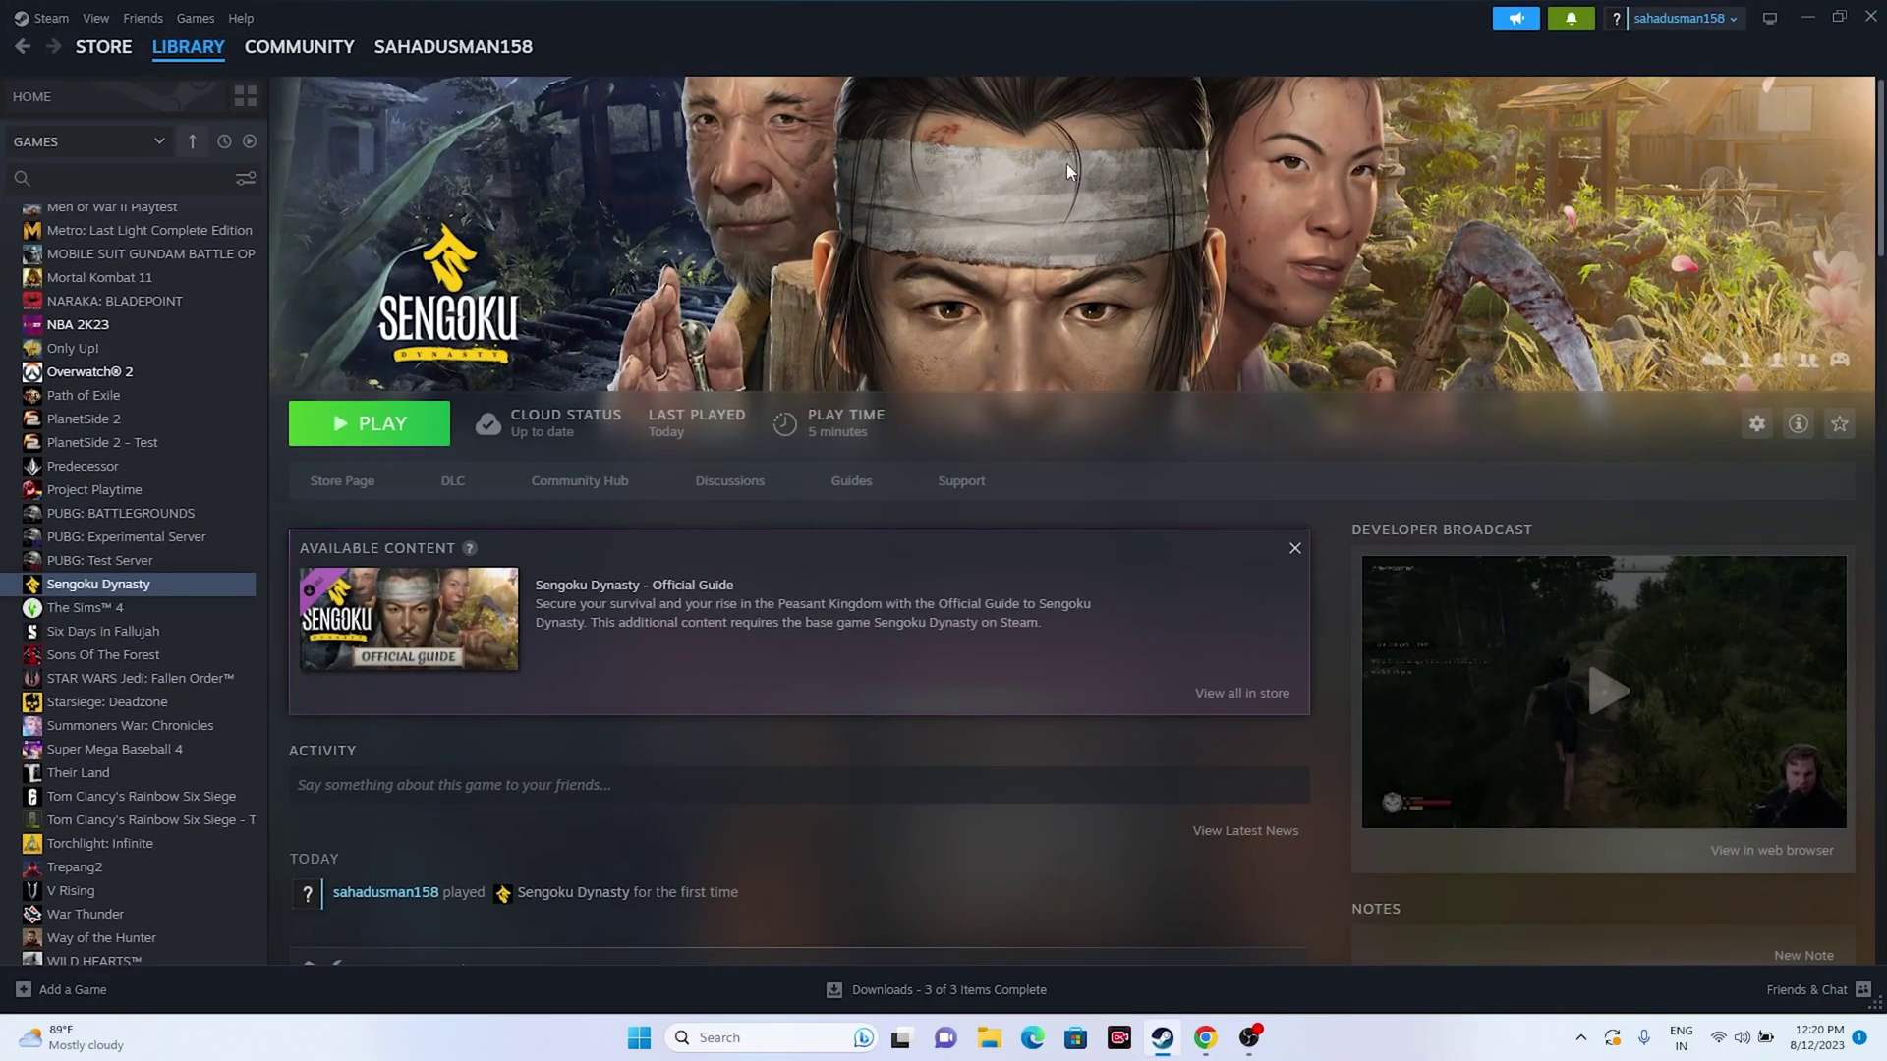